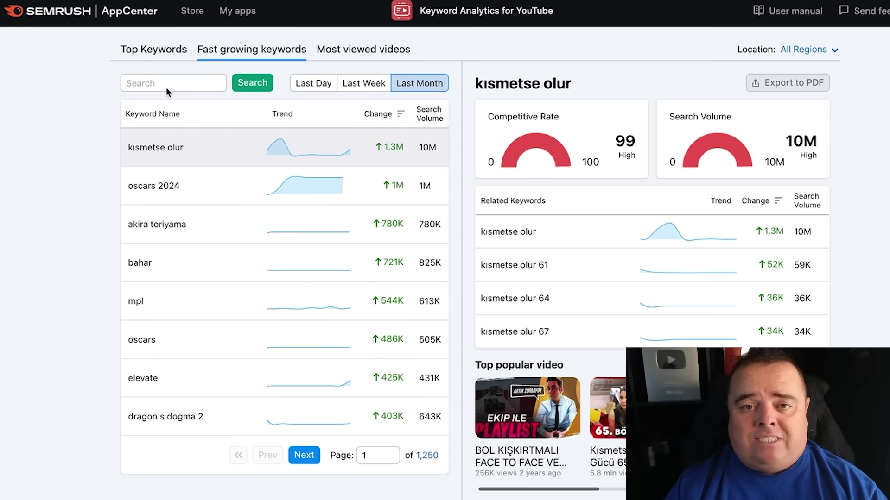
Step: Open the most viewed videos for the last month and examine the listed videos with their top five keywords
click(369, 52)
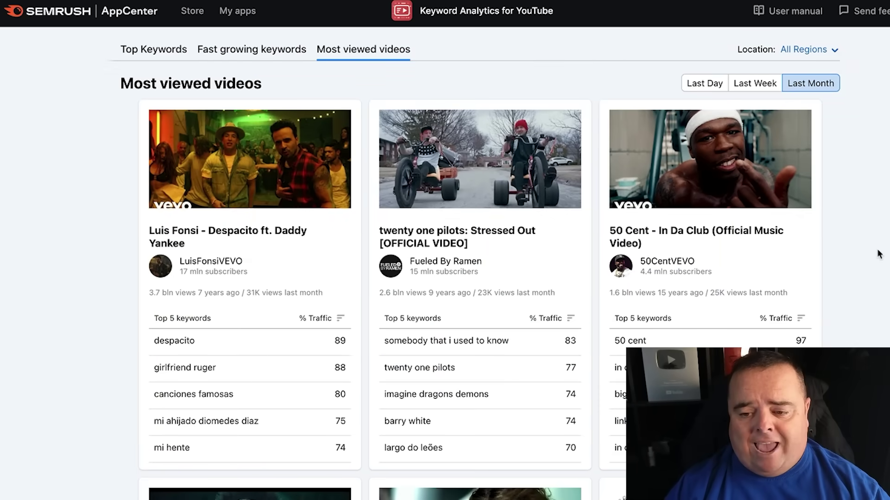
scroll(816, 268, down, 8)
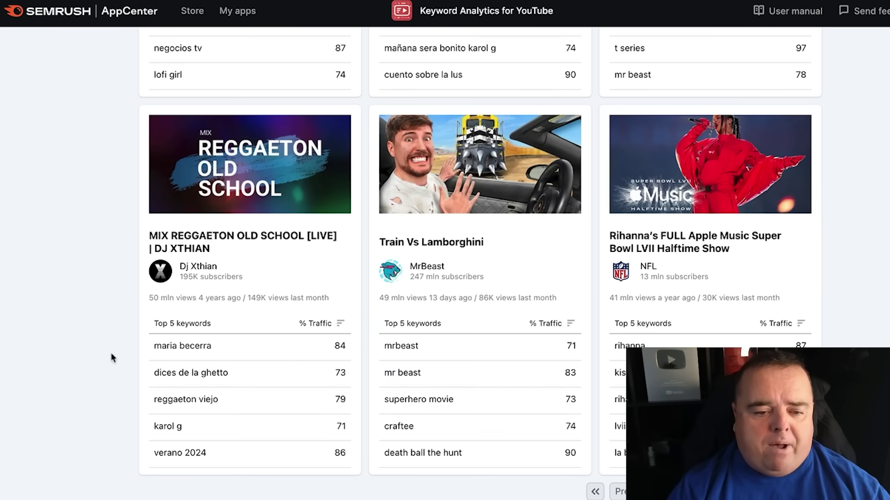
drag(110, 353, 116, 79)
Step: Search the top keywords for "peppa pig" and examine the competitive rate and search volume
click(155, 50)
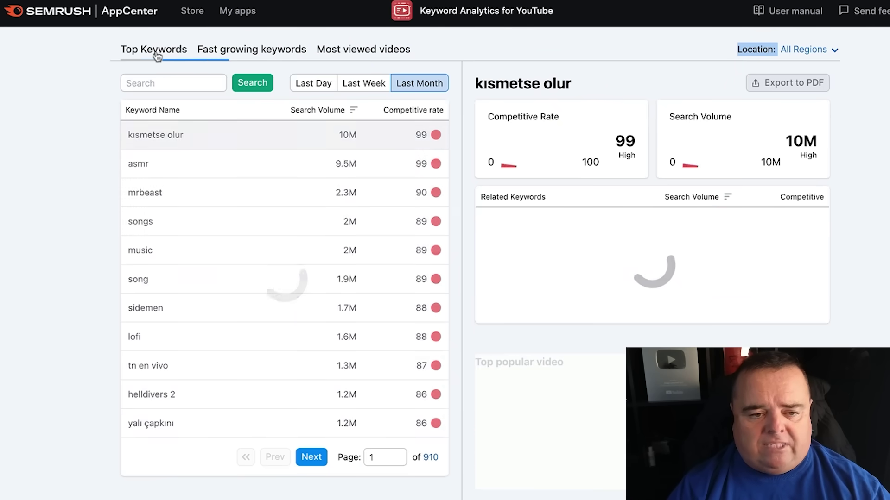
click(175, 82)
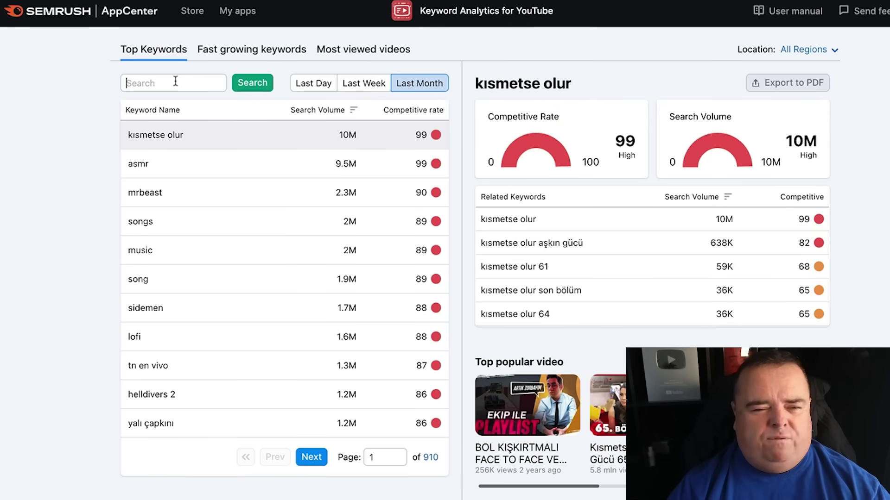
text(pep)
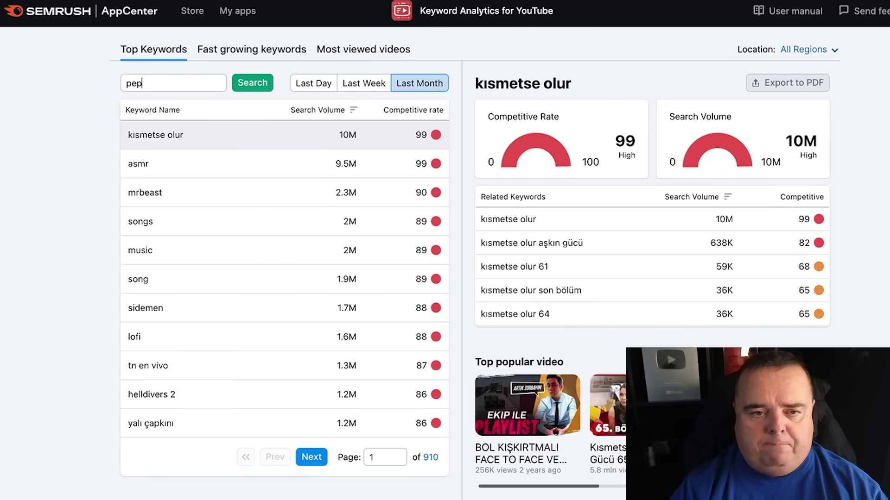
text(pa pig)
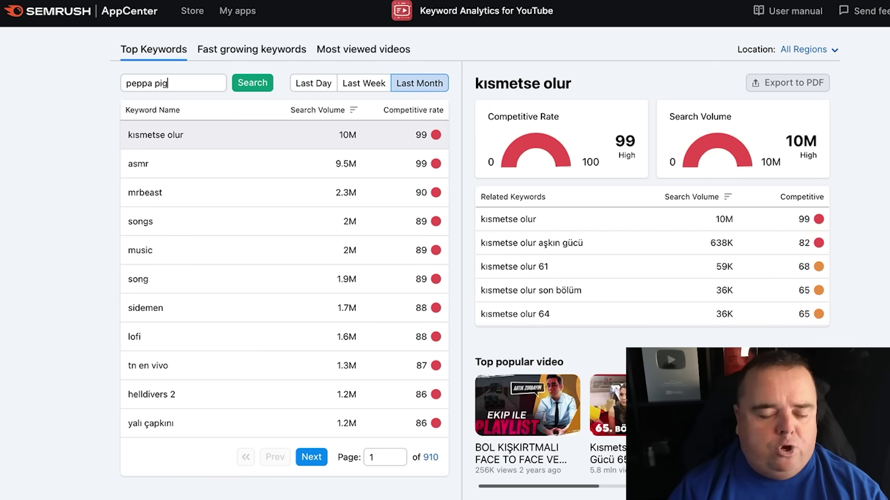
click(256, 88)
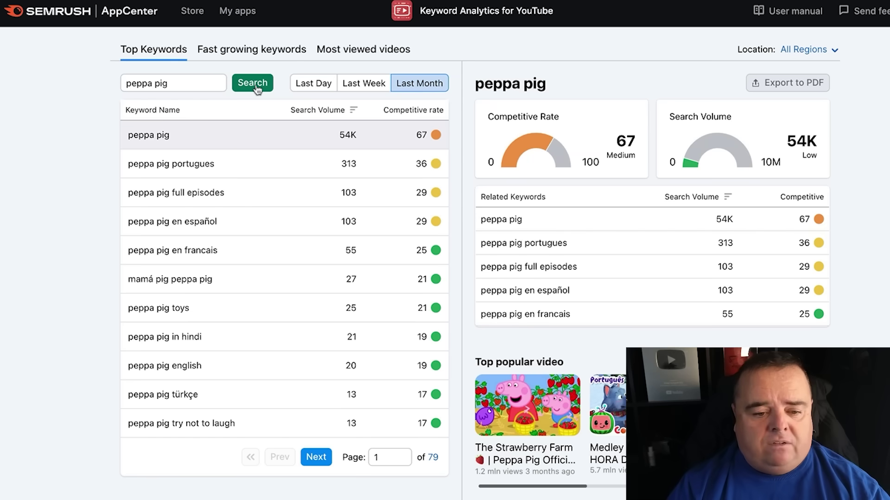
mouse_move(519, 170)
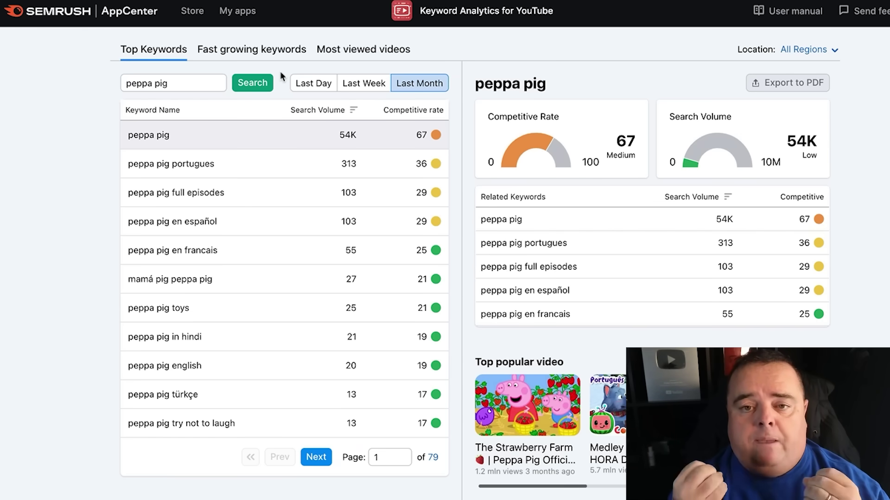
Step: Search the fast growing keywords for "football" over the last month
click(271, 51)
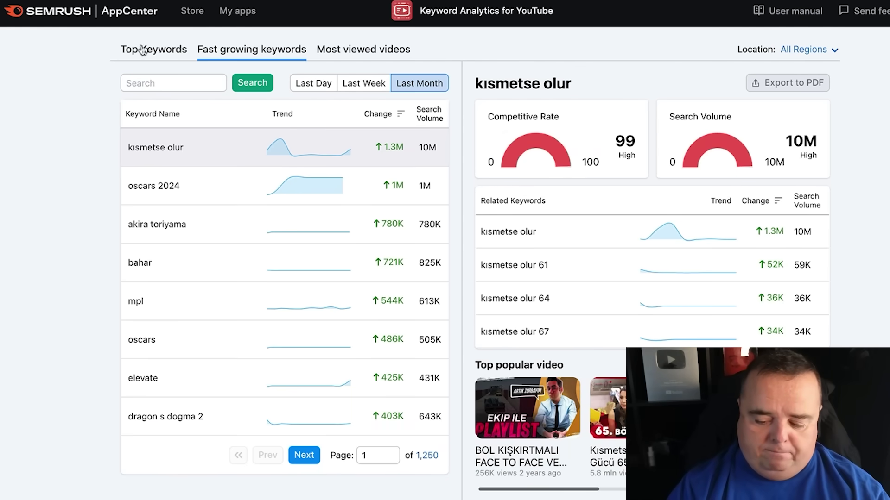
text(foo)
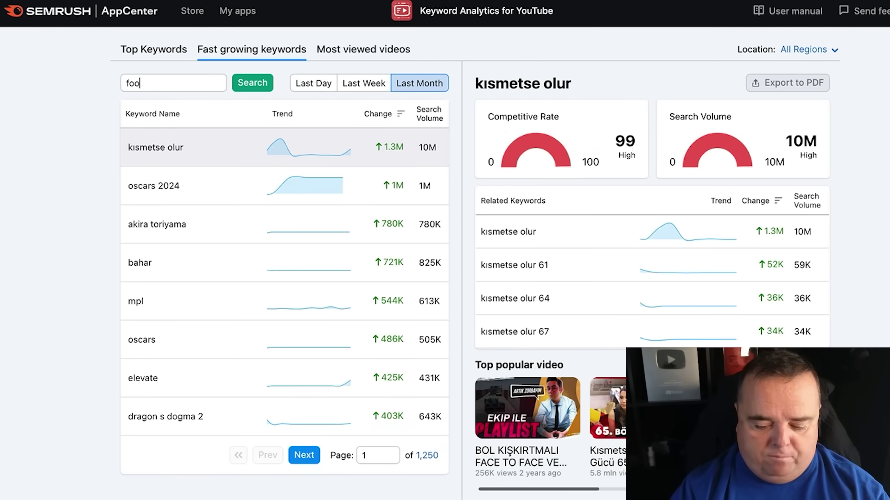
text(tball)
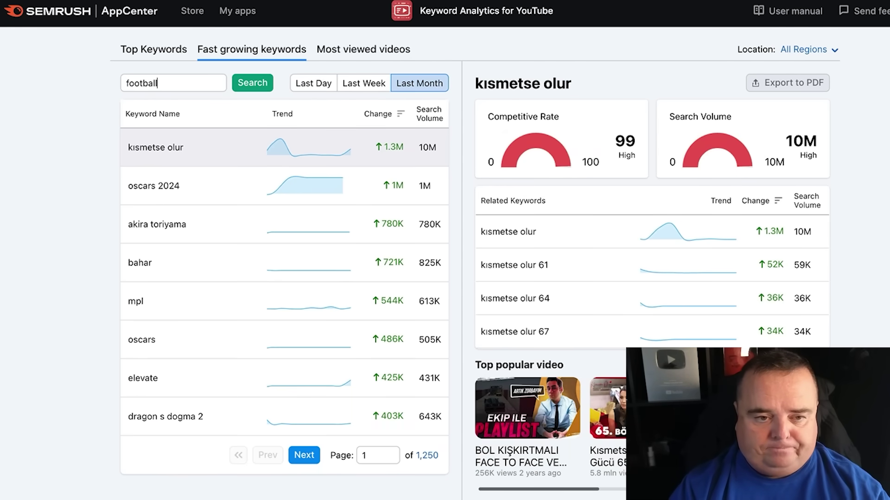
click(254, 84)
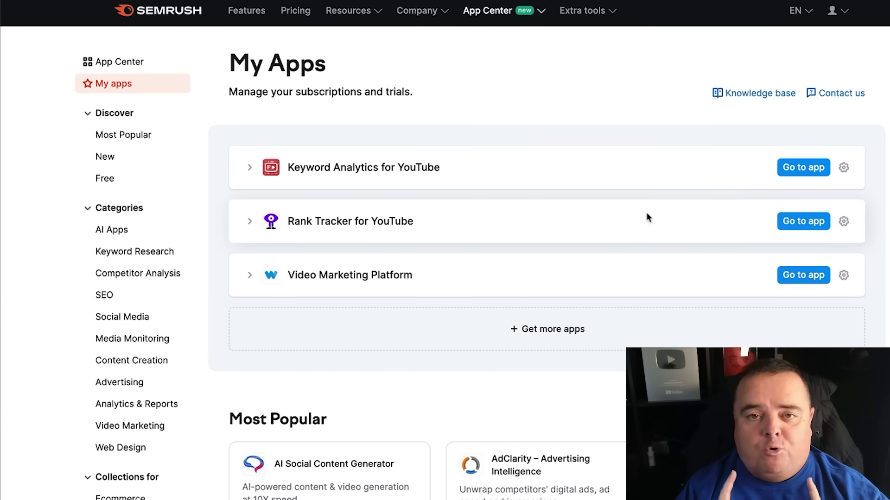
Step: Open Rank Tracker for YouTube, review the top ranking keywords, and go through both pages of the full tracked keyword list
click(801, 227)
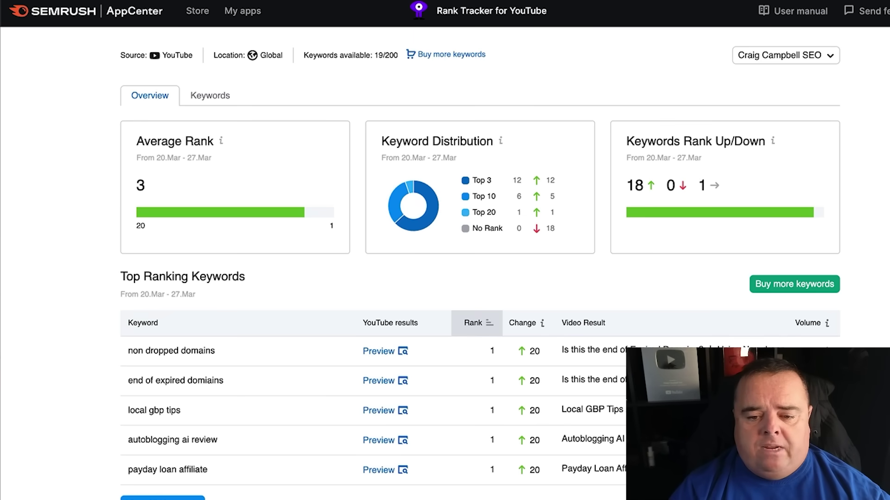
scroll(626, 276, down, 1)
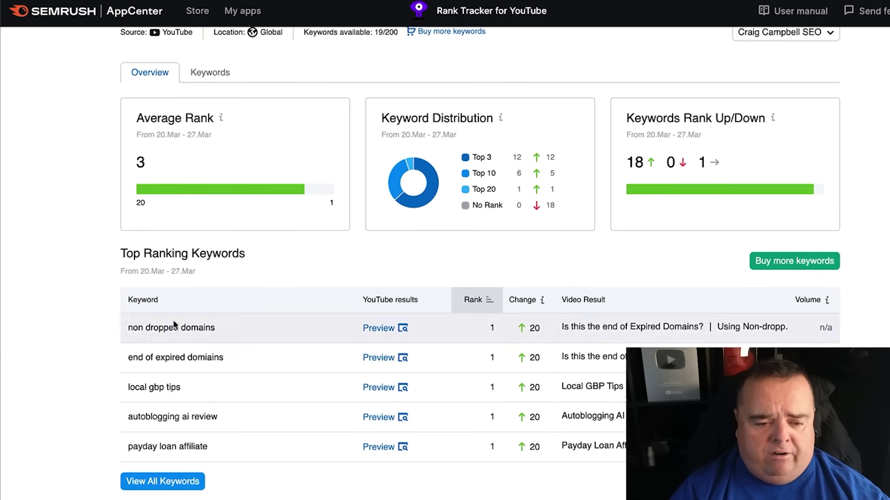
click(221, 482)
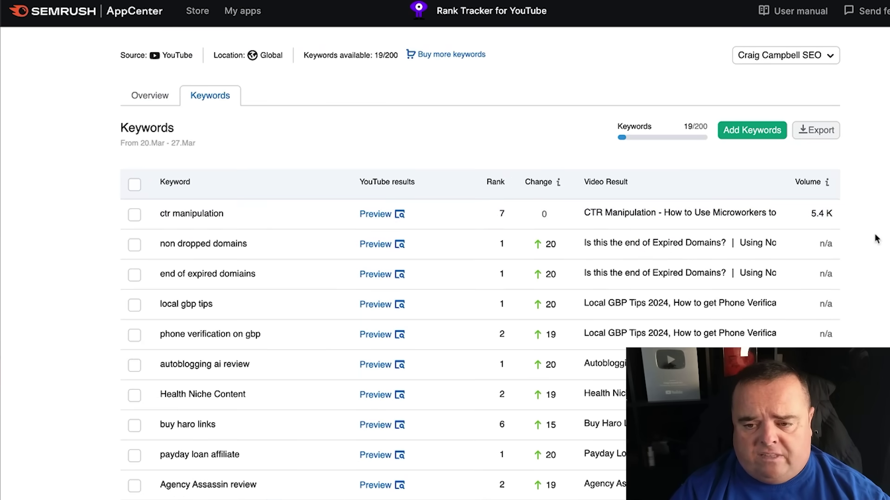
scroll(855, 241, down, 1)
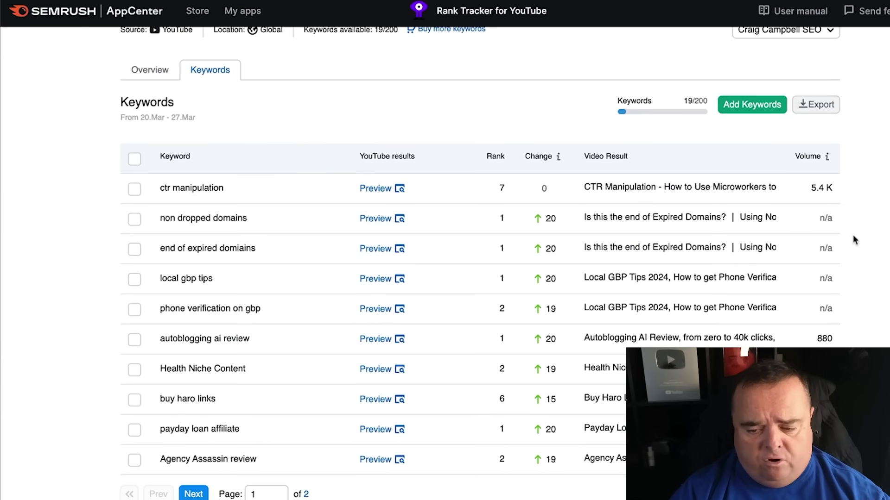
click(200, 482)
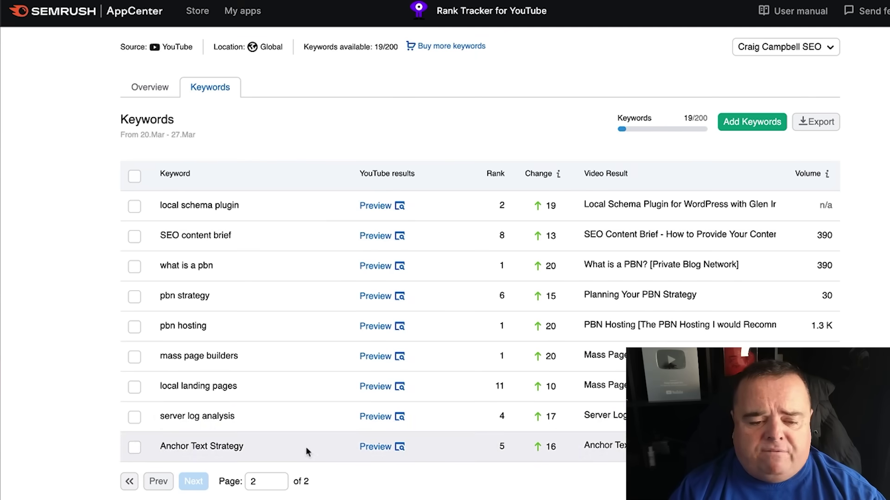
click(158, 483)
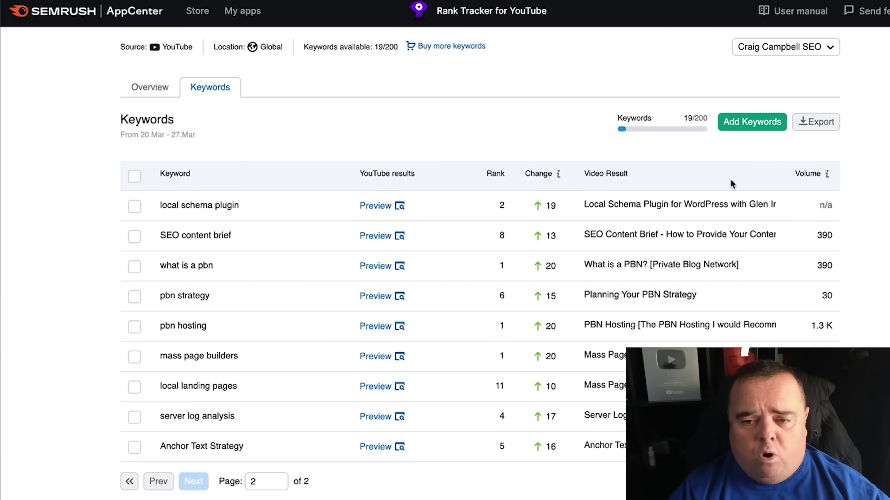
Step: View the form for adding tracked keywords and close it without entering any
click(737, 122)
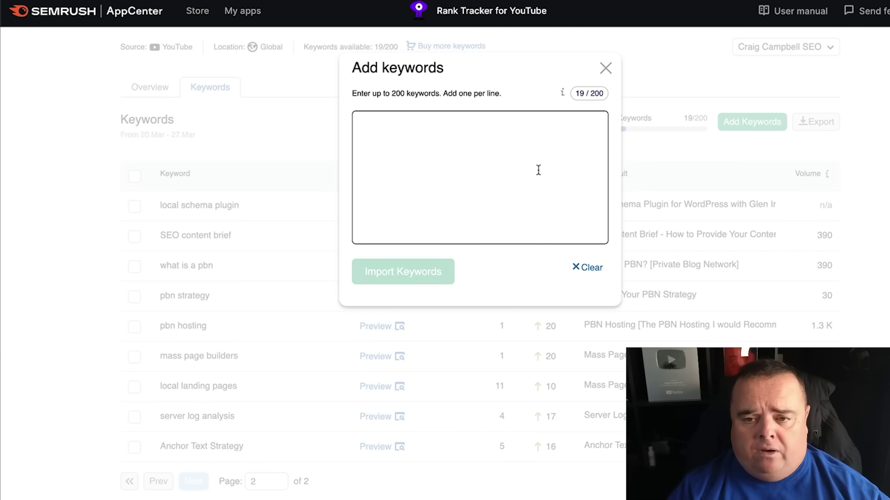
click(606, 69)
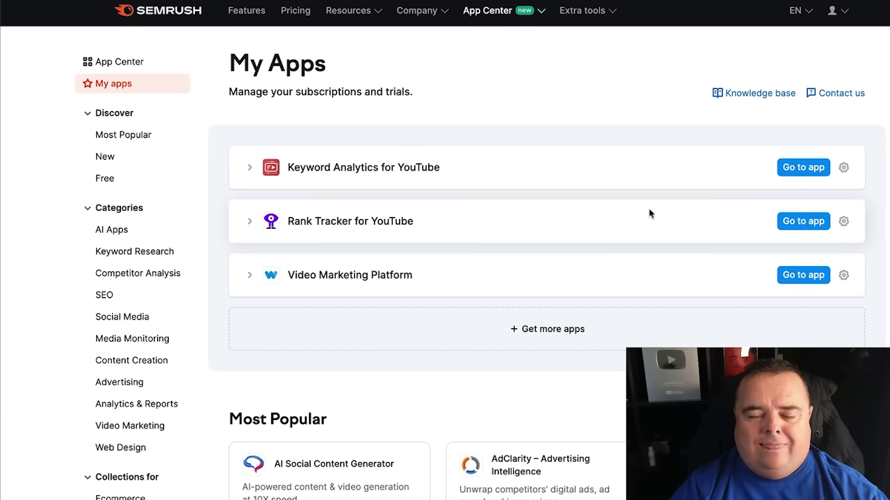
Step: Open the Video Marketing Platform app and view its Streams & recordings and Uploads sections
click(794, 278)
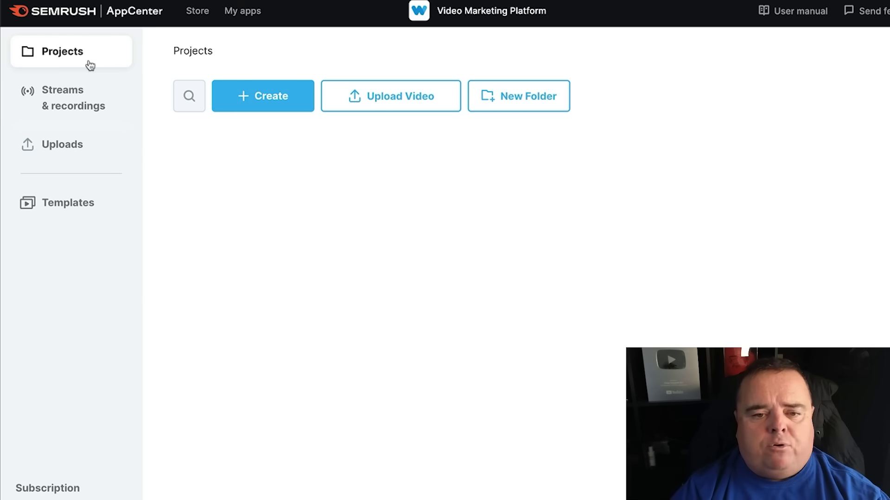
click(91, 99)
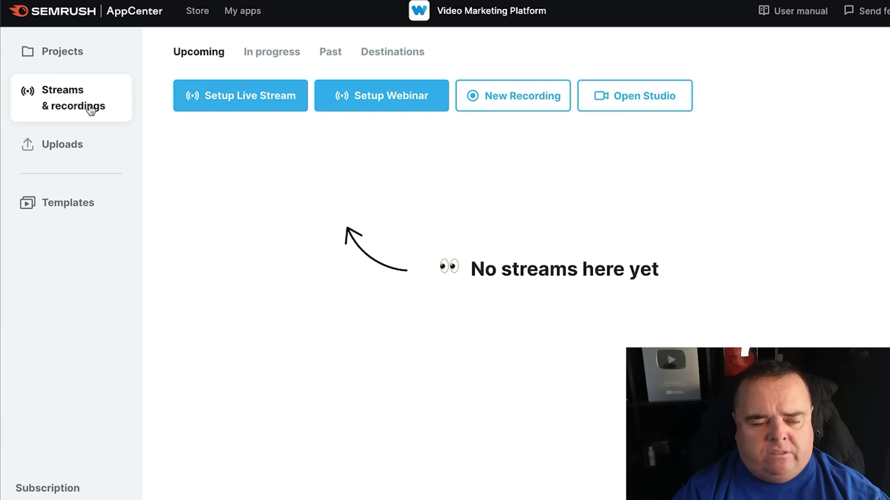
click(86, 156)
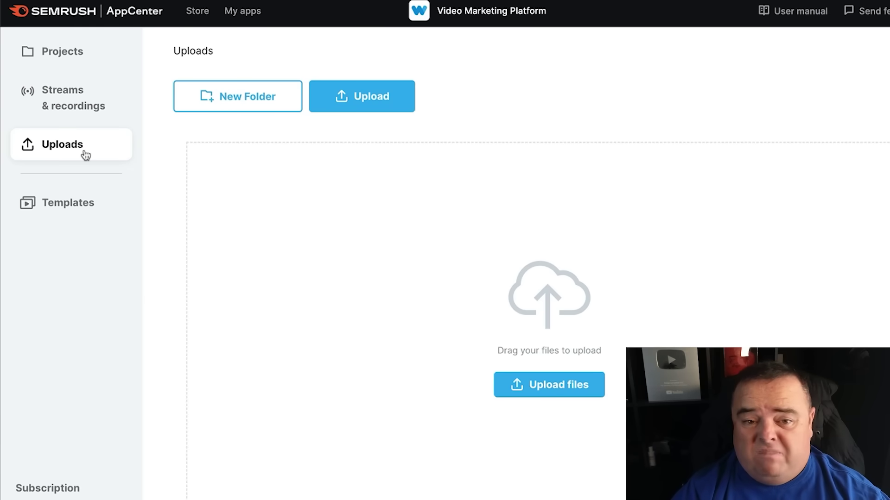
Step: Open the Social Media video templates and browse the collections for YouTube Shorts, Facebook, Instagram, LinkedIn, Pinterest and Twitter down to the March content calendar
click(85, 220)
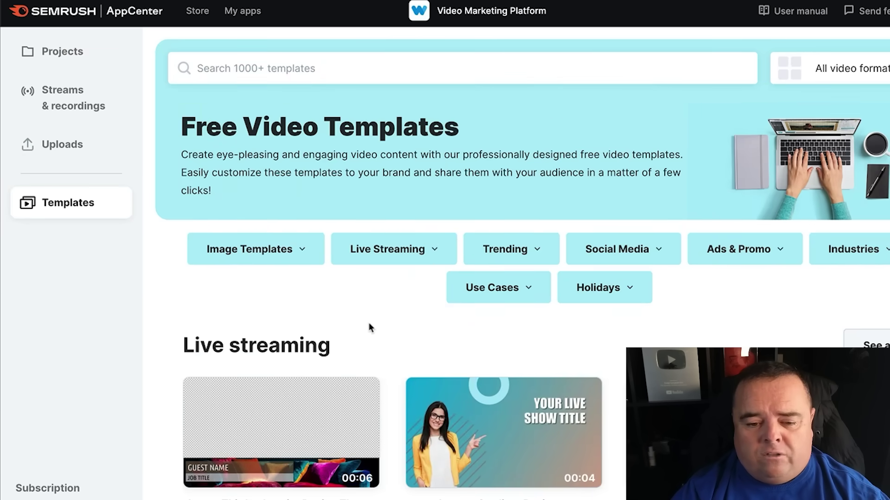
scroll(369, 327, down, 4)
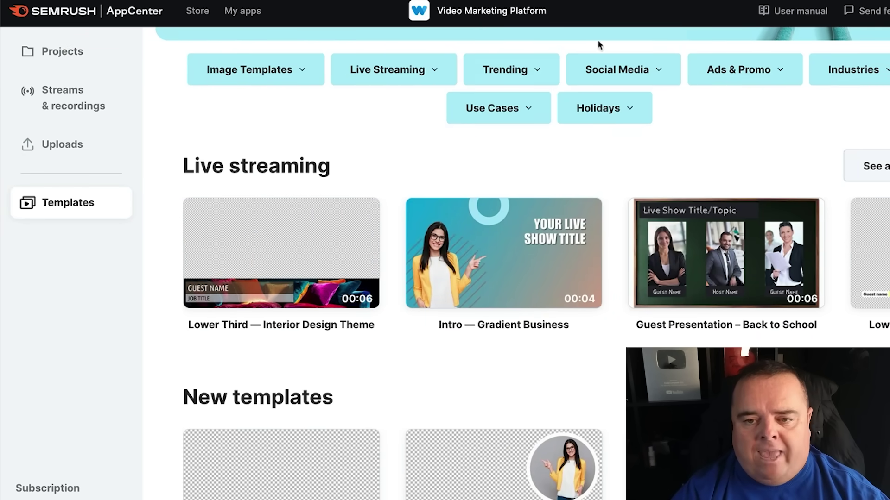
click(621, 74)
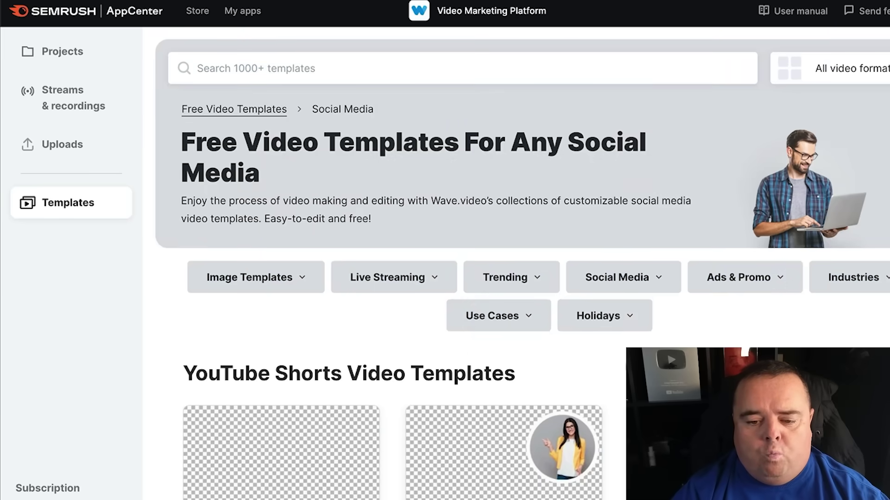
scroll(522, 264, down, 9)
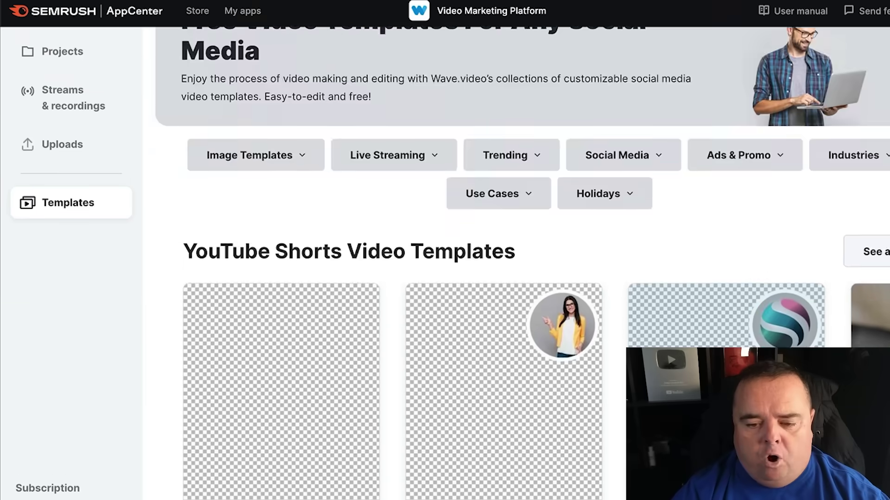
scroll(521, 264, down, 1)
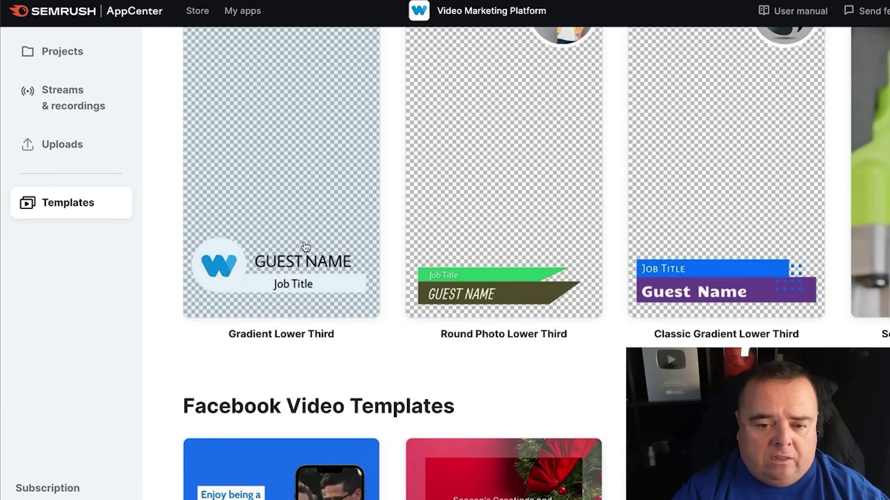
scroll(522, 264, down, 1)
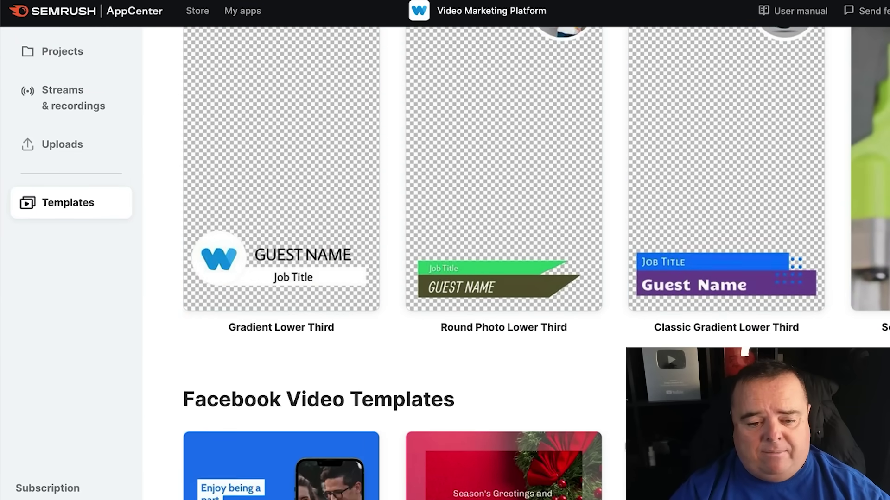
scroll(263, 222, down, 5)
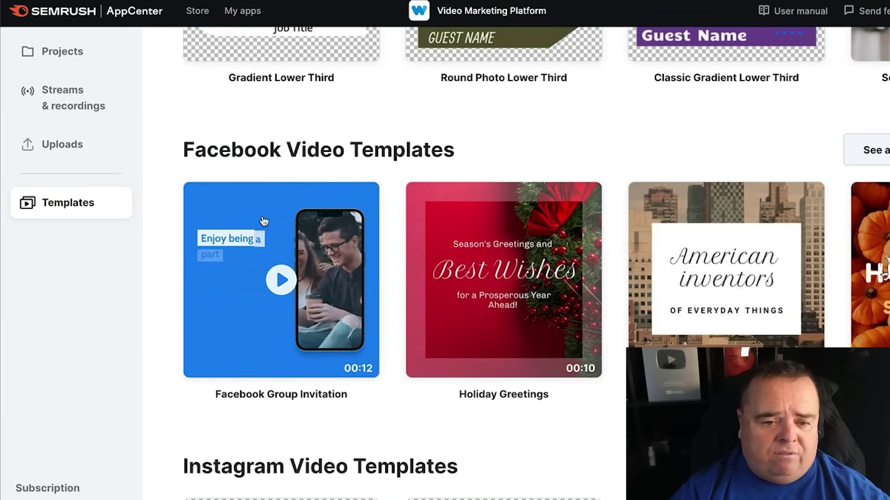
scroll(264, 222, down, 1)
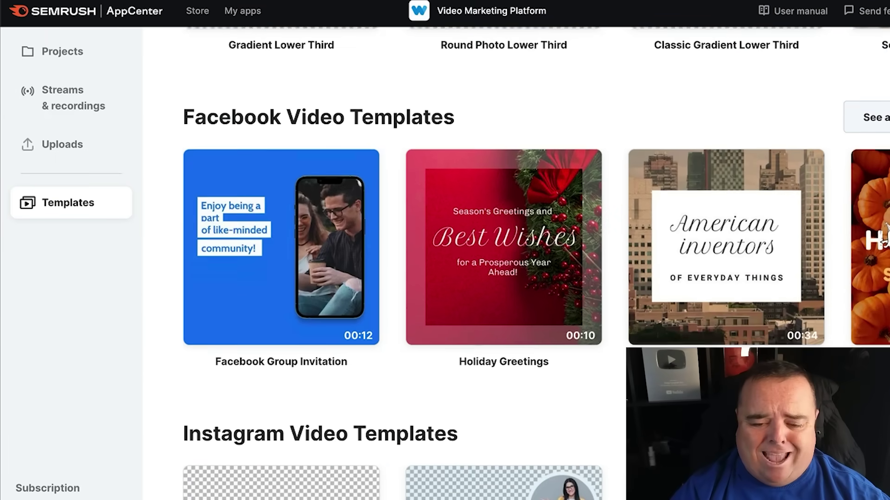
scroll(478, 459, down, 10)
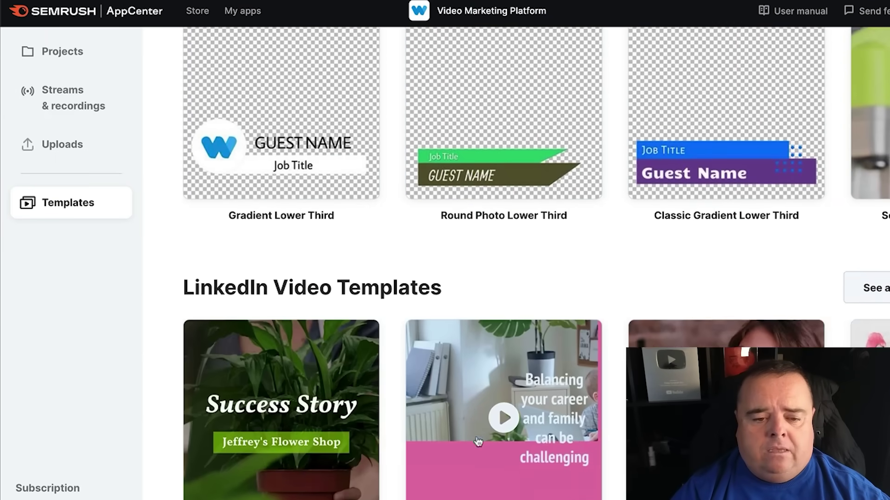
scroll(477, 442, down, 14)
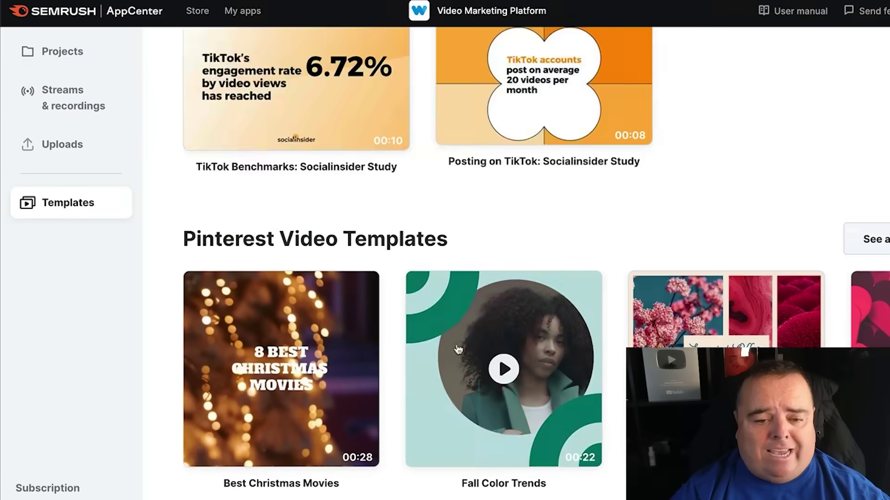
scroll(458, 349, down, 7)
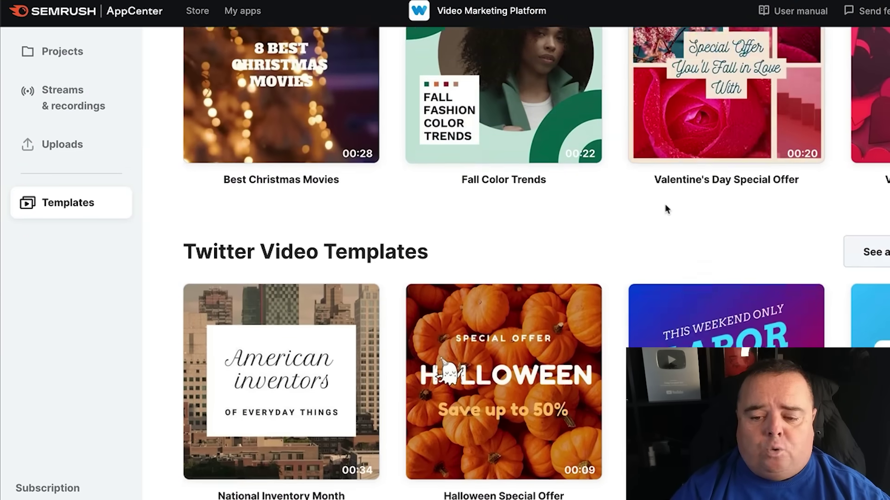
scroll(666, 209, down, 13)
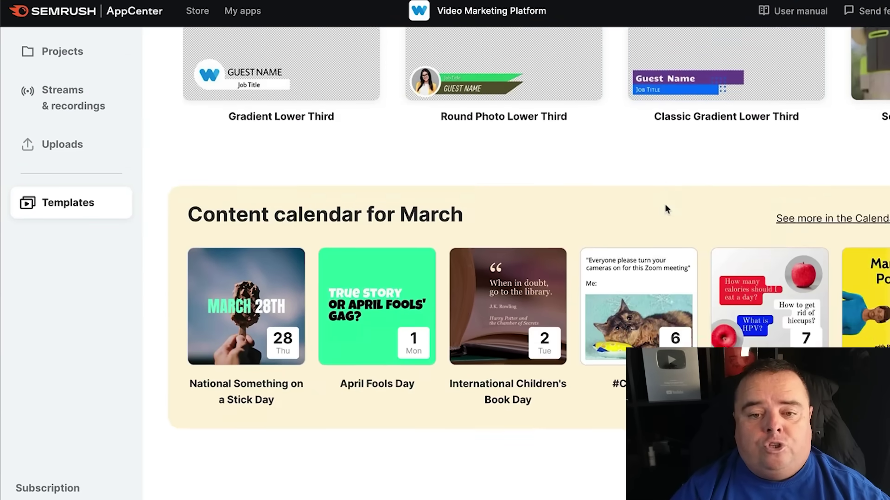
Step: Browse the rest of the Social Media templates page, check its category lists, and open the Industries video templates
scroll(666, 209, down, 4)
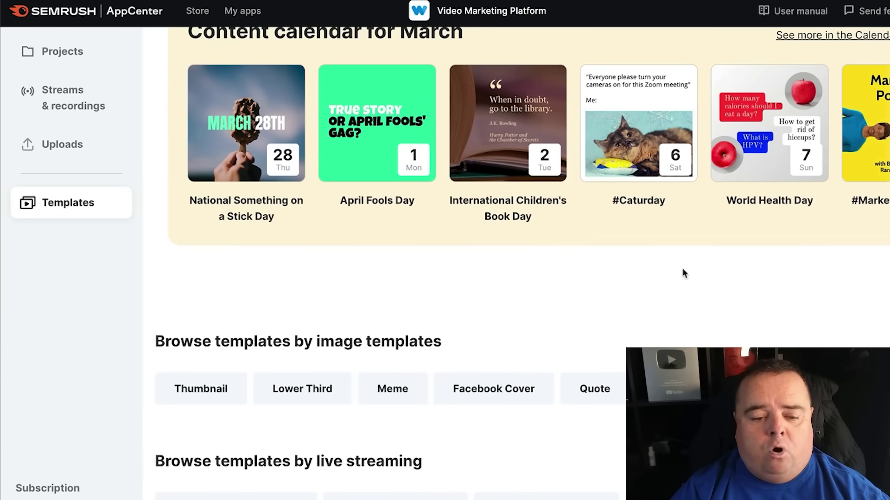
key(Home)
key(super+a)
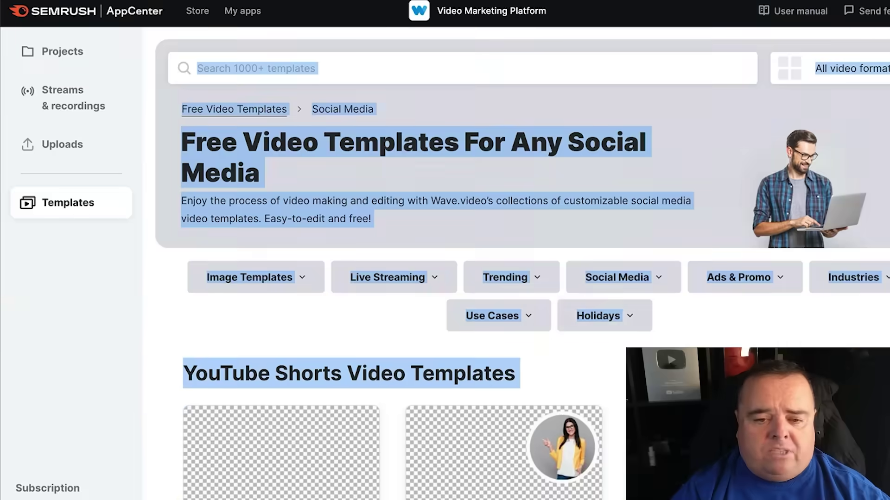
click(744, 319)
mouse_move(659, 280)
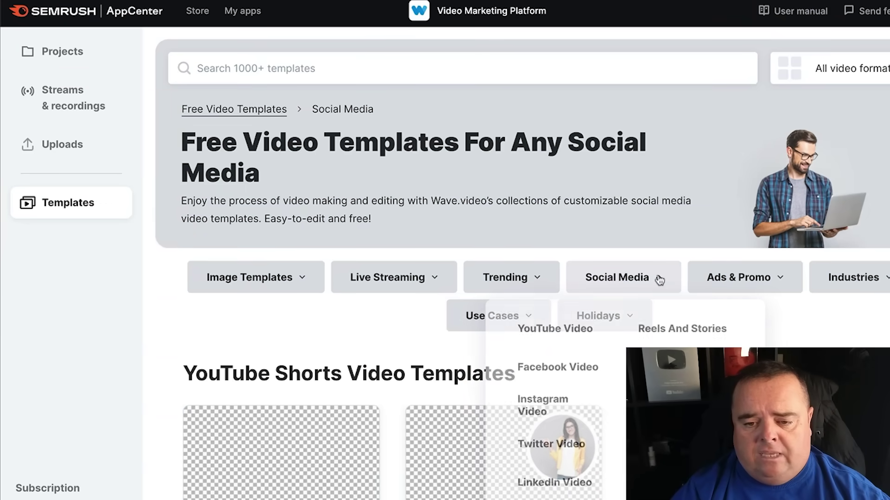
mouse_move(771, 283)
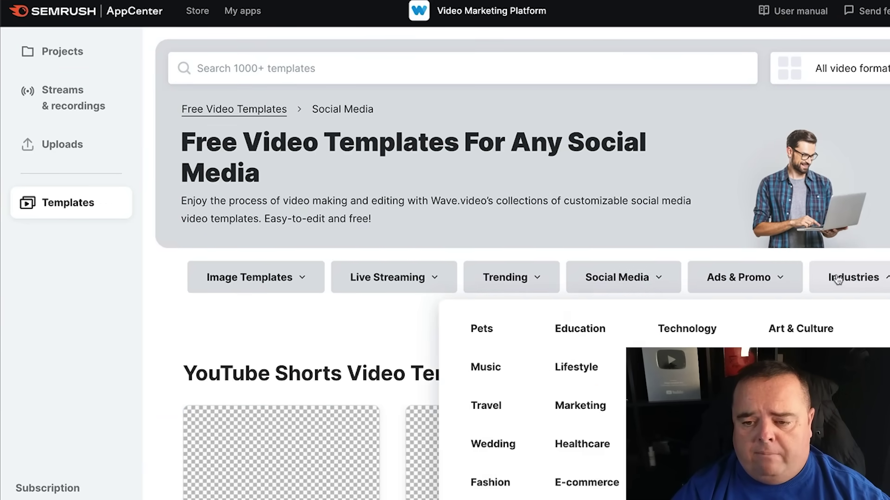
click(855, 280)
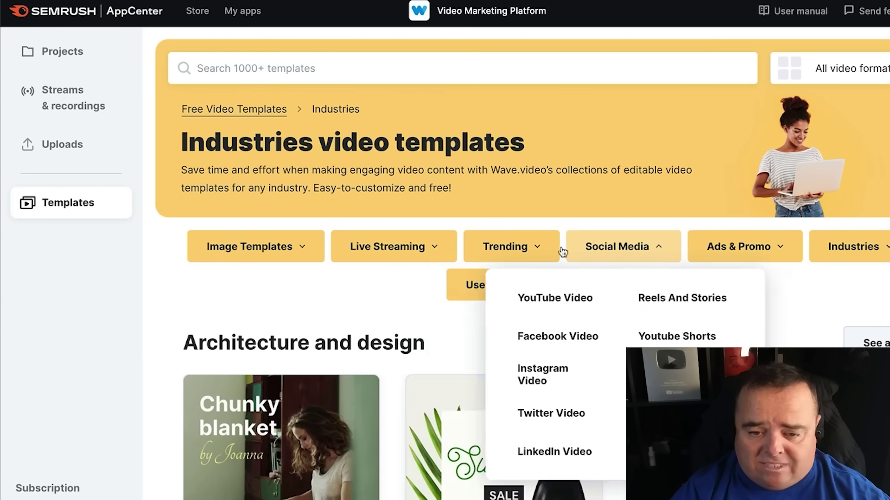
Step: View the Trending video templates and open the Travel Vlog templates under Use Cases
mouse_move(514, 253)
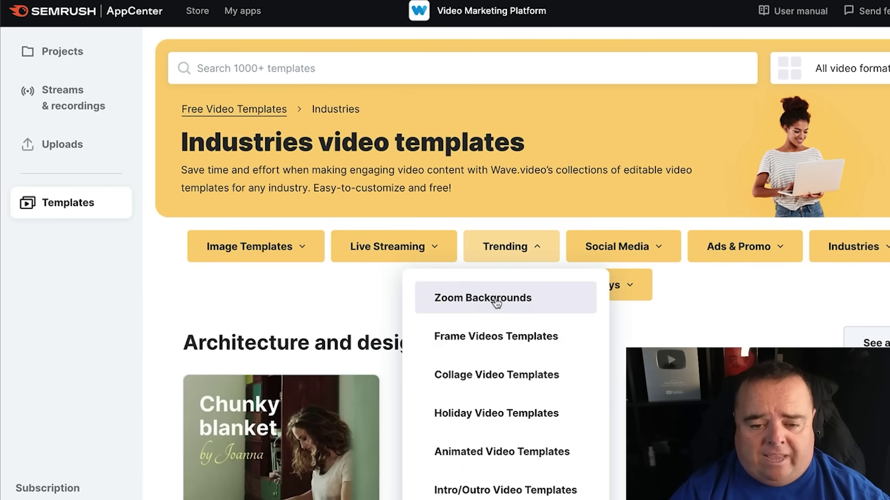
mouse_move(494, 302)
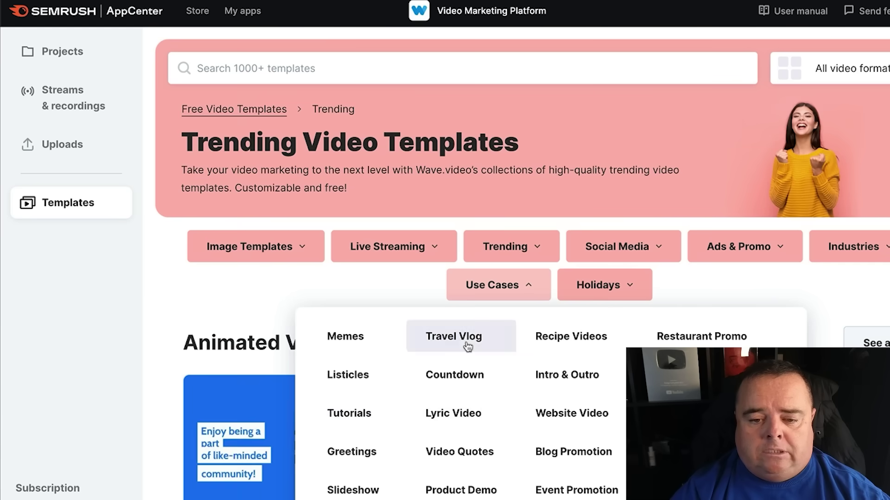
click(466, 344)
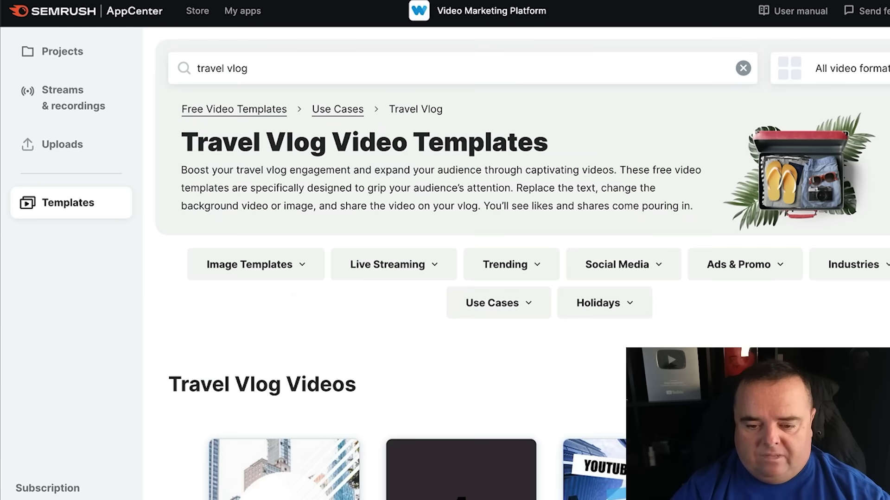
Step: Preview the Summer Collage travel vlog template, check its Vertical Low format, and close the preview
click(284, 471)
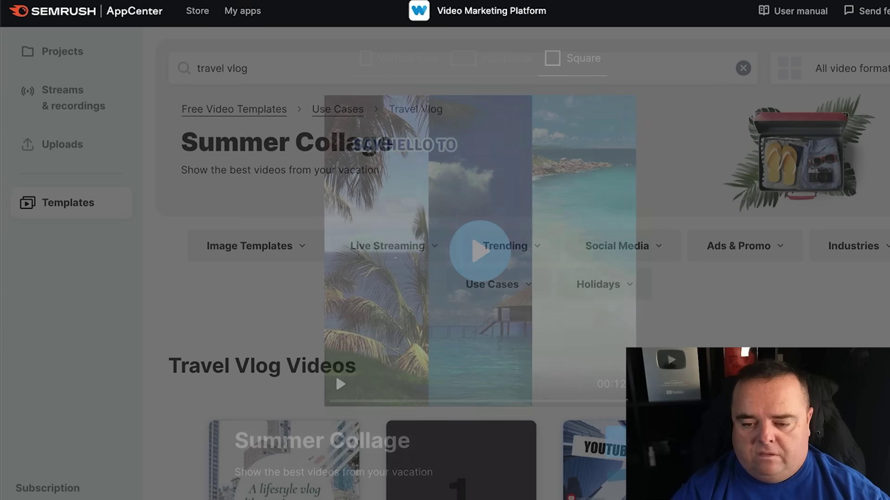
click(486, 244)
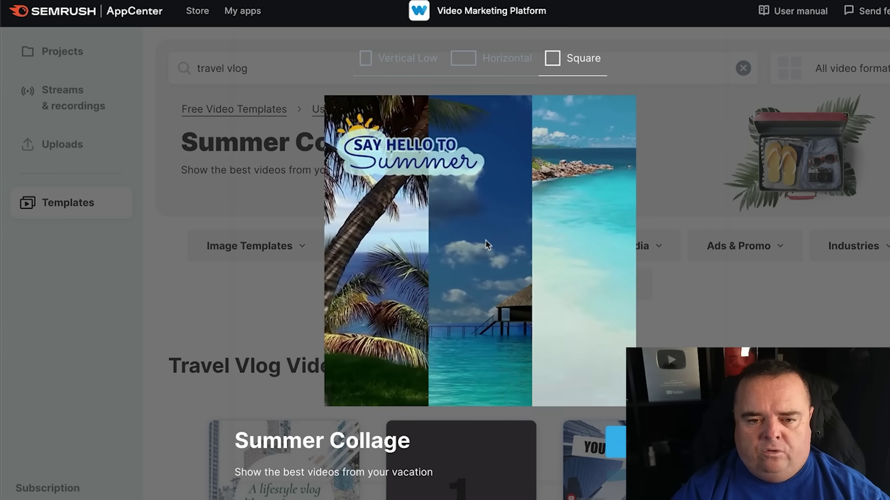
click(485, 242)
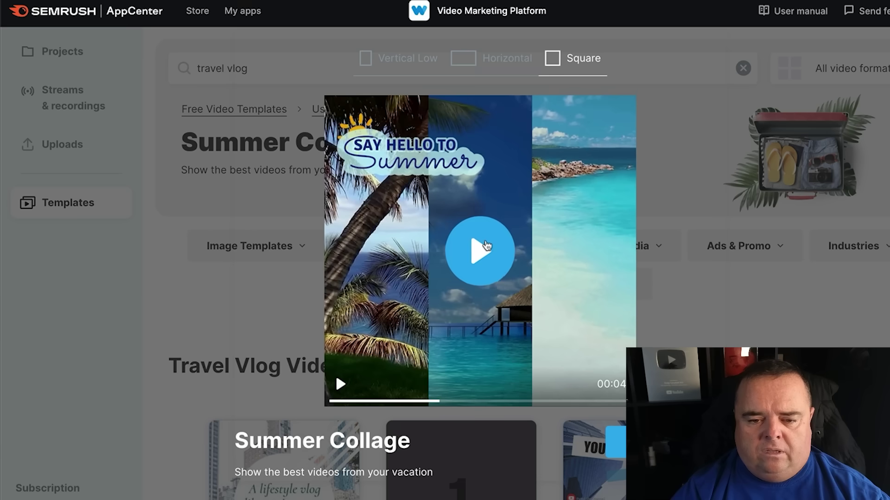
click(395, 60)
click(205, 50)
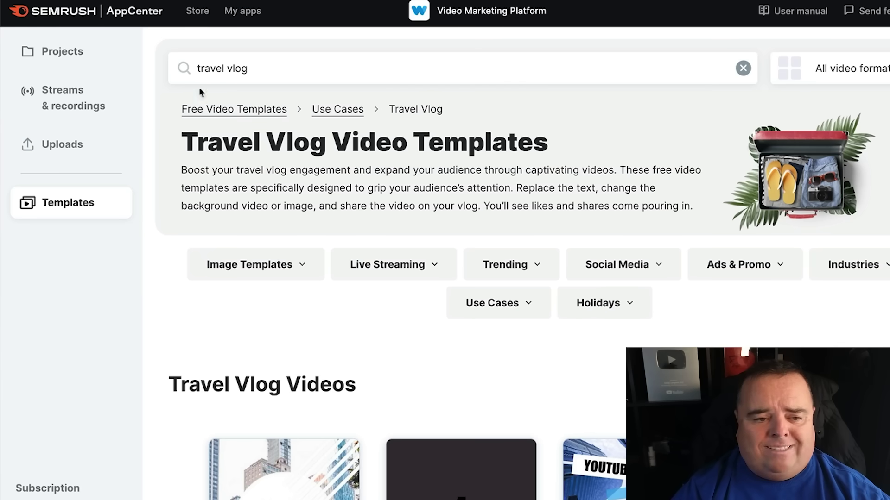
Step: Start an AI video from a blog post in Projects and paste the link to the Local GBP Tips 2024 article
click(72, 63)
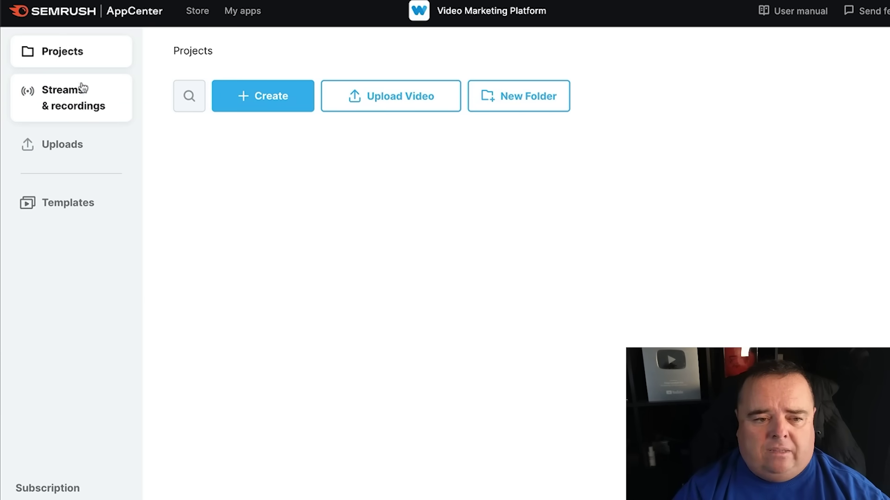
click(252, 85)
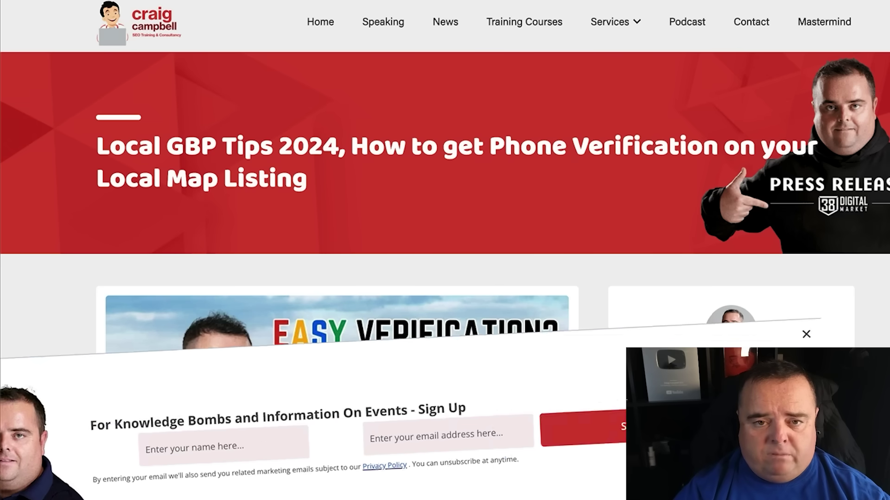
click(425, 231)
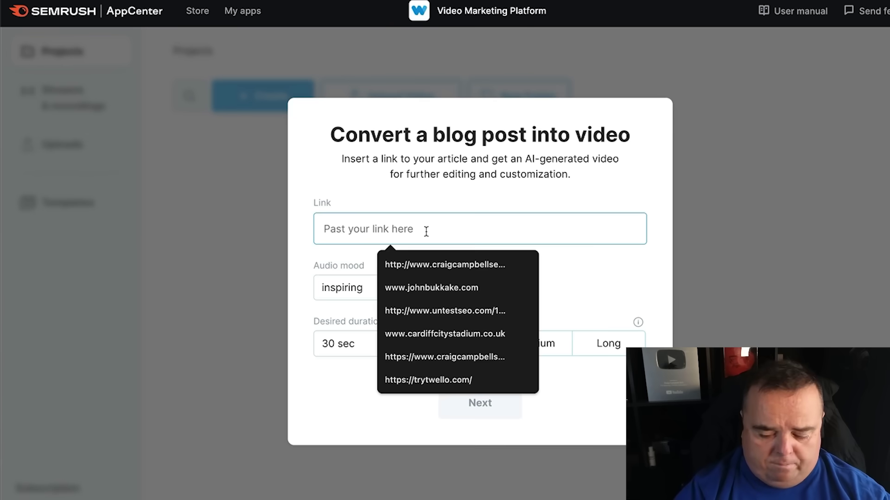
key(ctrl+v)
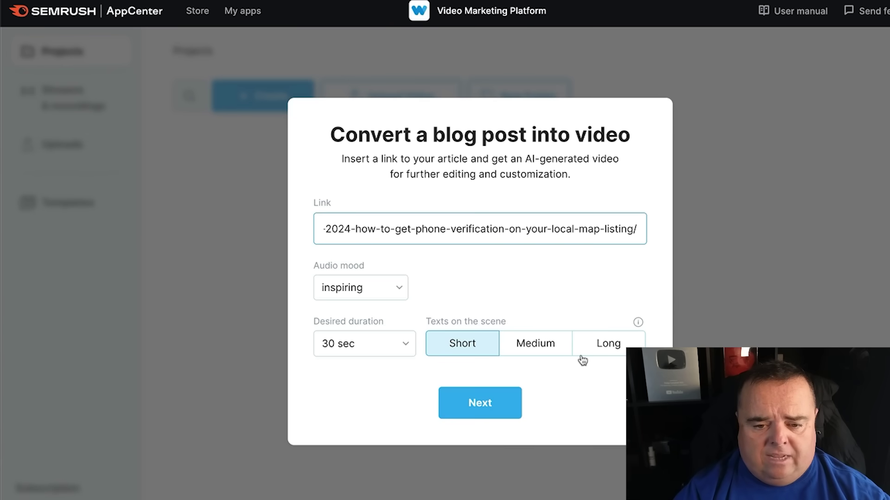
Step: Set the desired video duration to 3 min and continue to the format and style selection
click(379, 343)
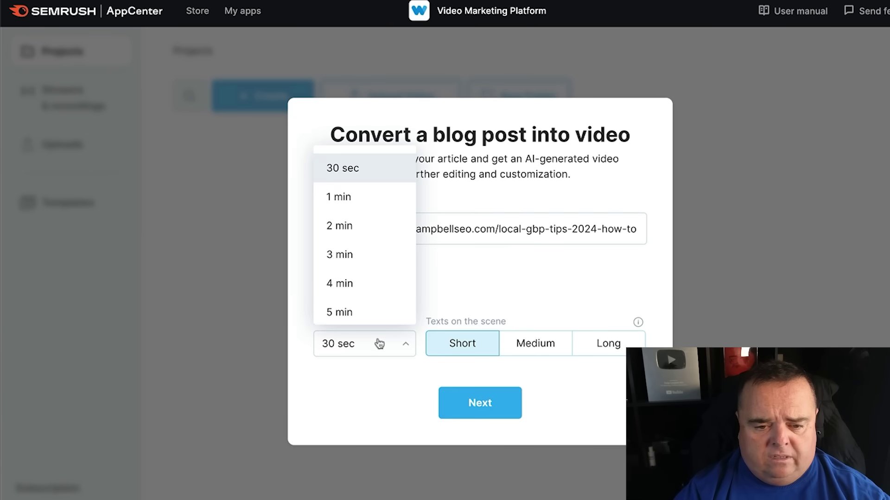
click(364, 255)
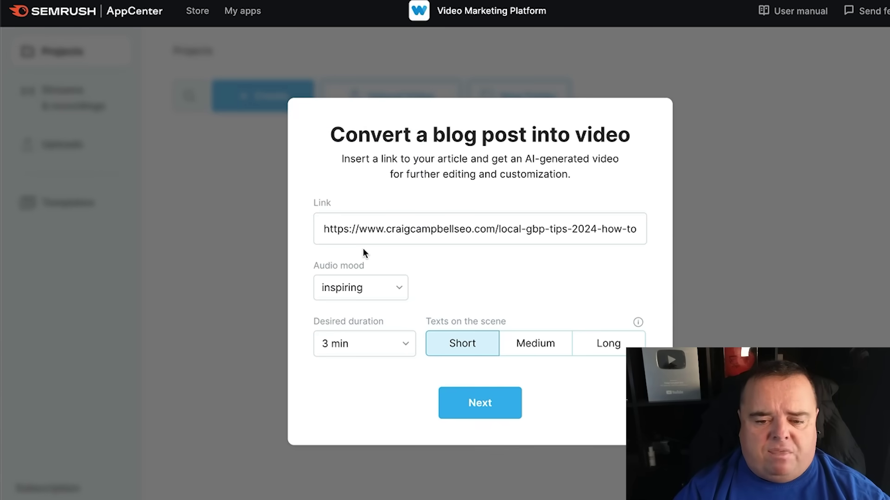
click(492, 399)
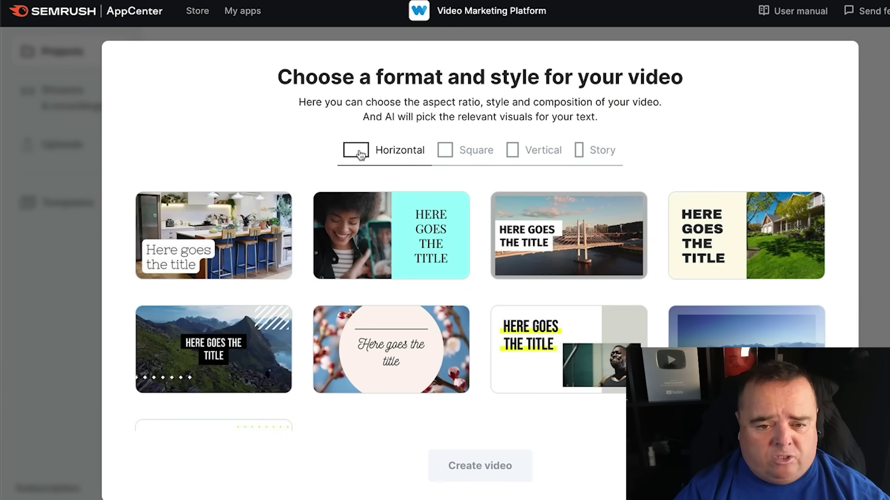
Step: Compare the video styles offered in the Square, Vertical and Story formats
click(455, 154)
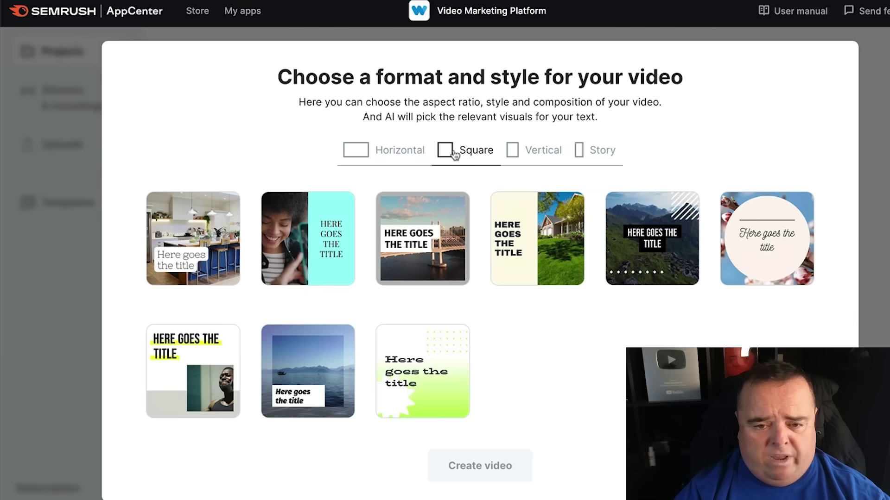
click(515, 156)
click(580, 155)
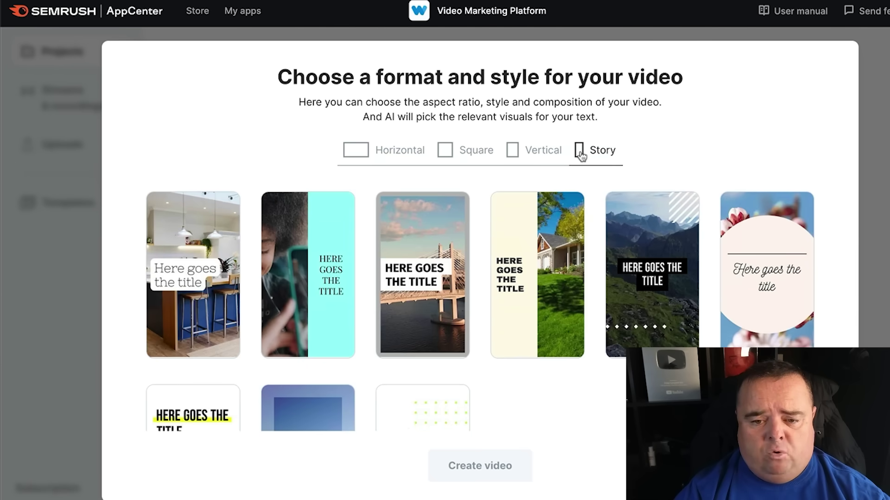
Step: Choose the Horizontal format with the split photo and turquoise title style, and create the video
click(364, 153)
mouse_move(429, 222)
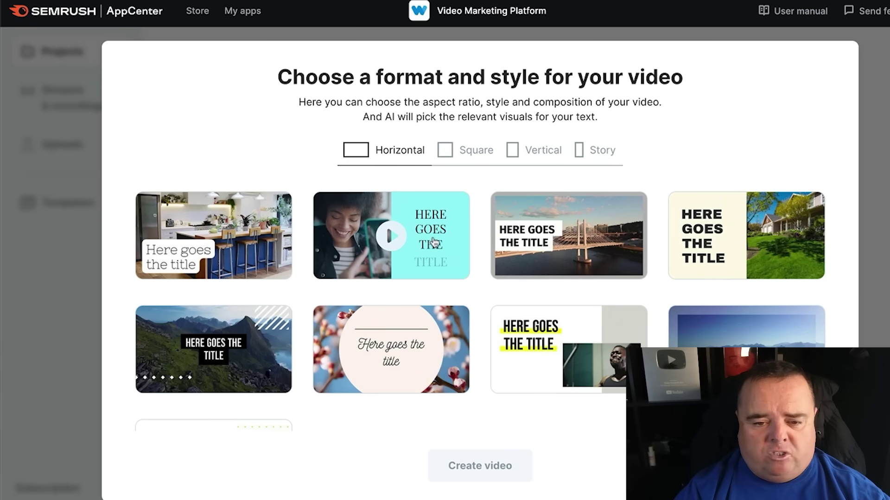
click(446, 262)
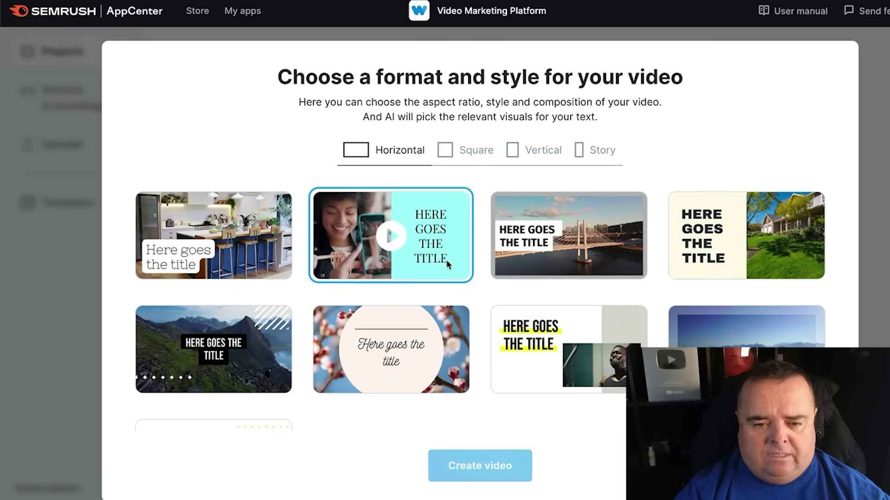
click(500, 467)
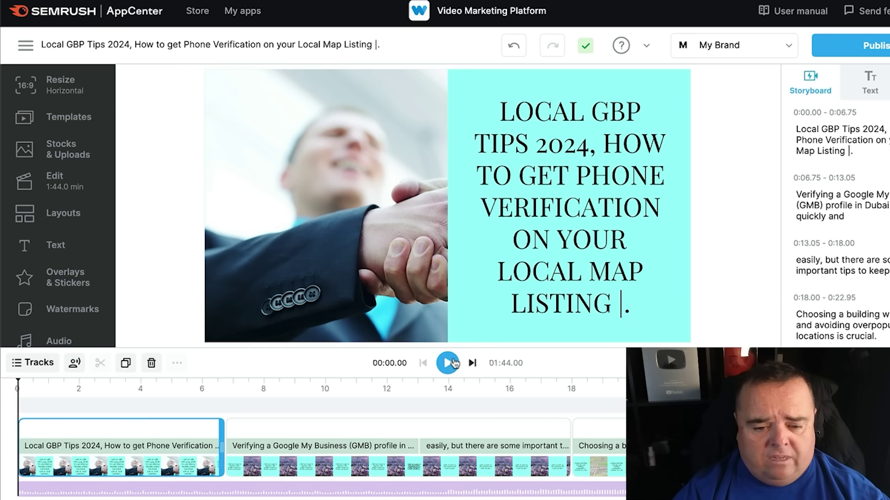
Step: Select the title text on the first scene, play the generated video briefly, and scrub ahead to about 30 seconds
click(514, 259)
click(538, 247)
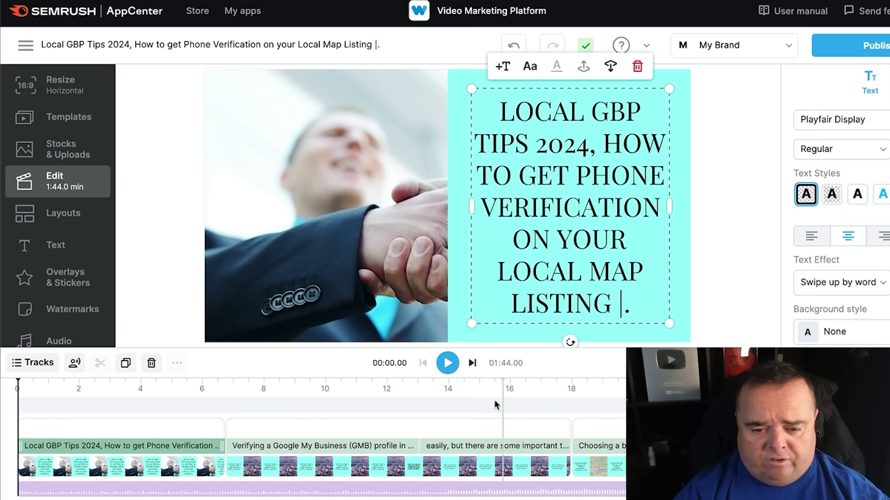
click(445, 360)
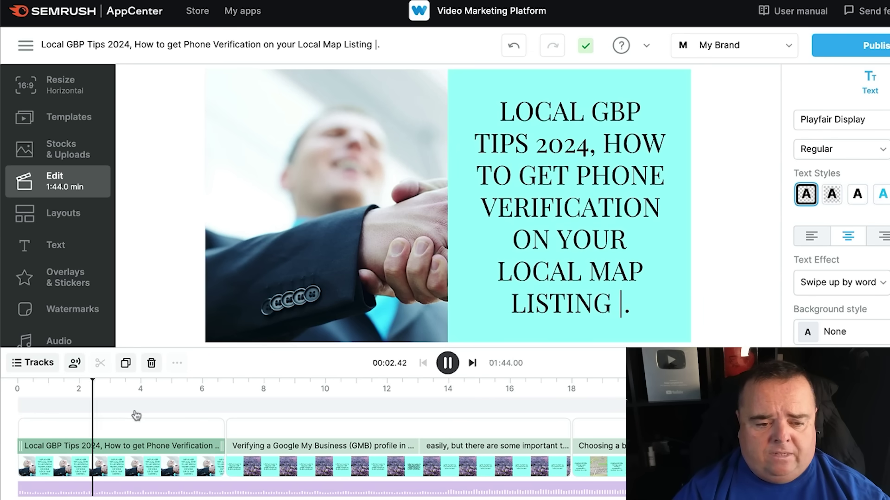
key(space)
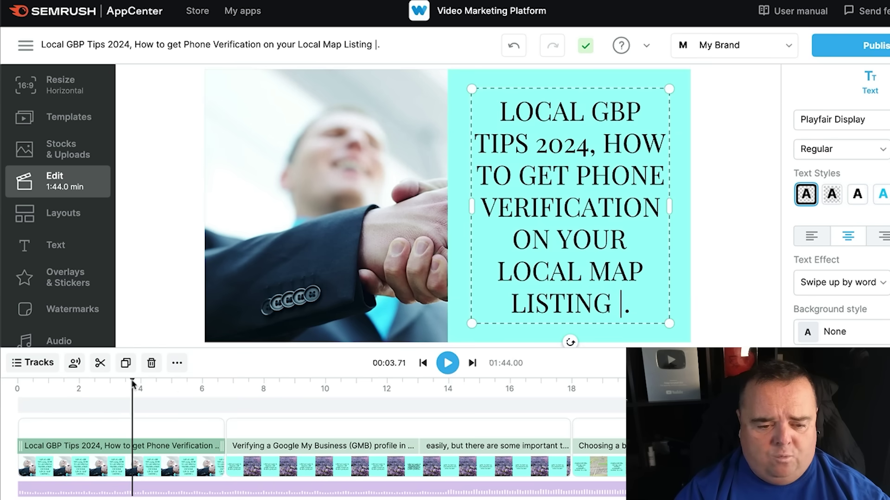
click(234, 388)
drag(234, 390, 889, 394)
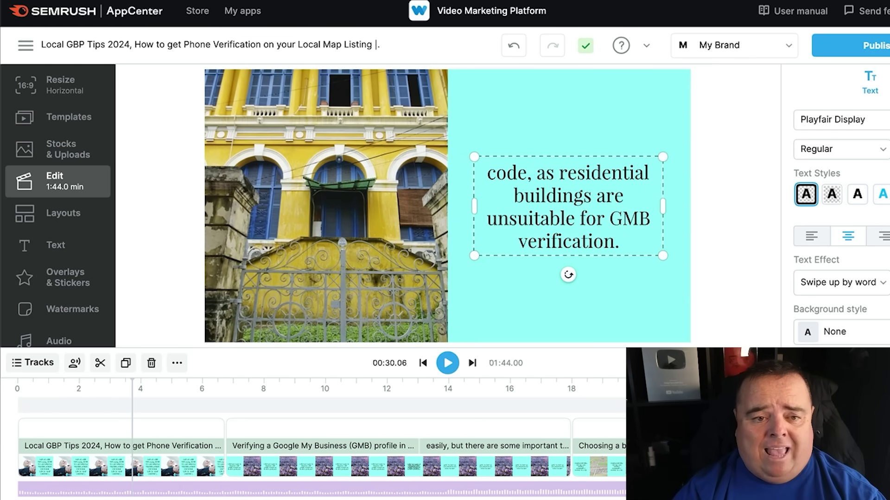
Step: Return to Projects and view the options for creating a new video
key(Left)
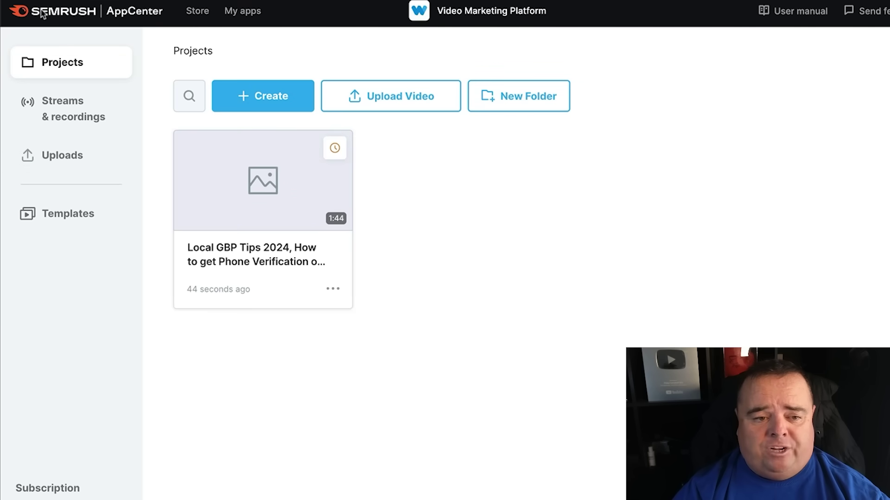
click(253, 97)
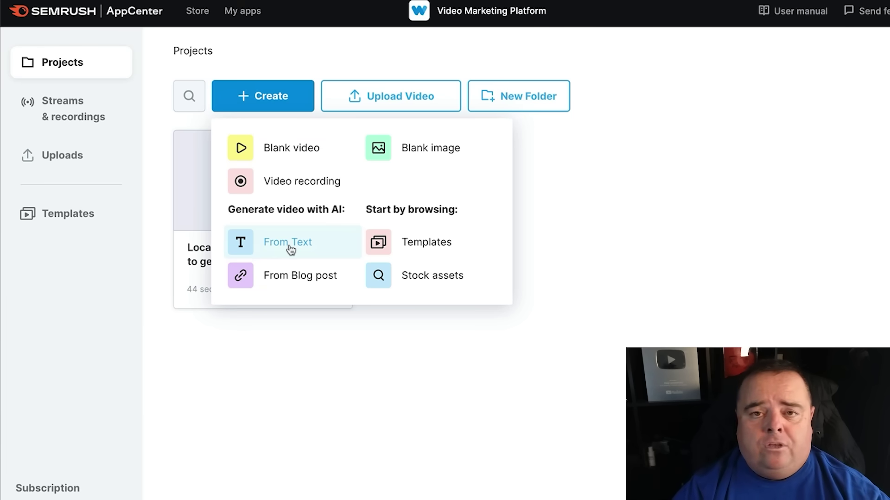
Step: Set up a new recording from Streams & recordings using the Advanced studio mode
click(69, 98)
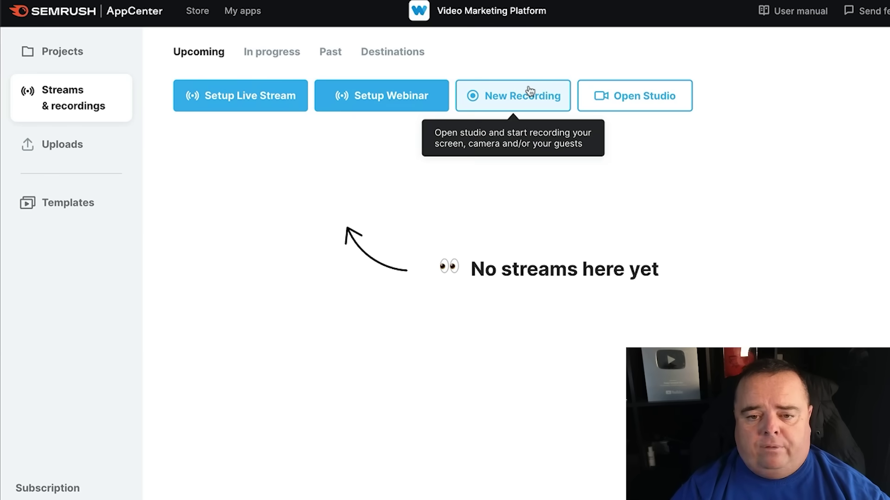
click(502, 99)
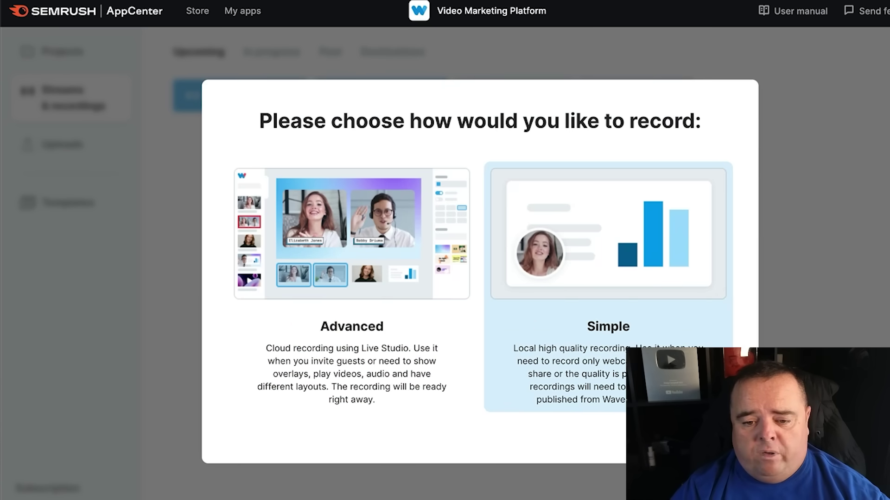
click(350, 372)
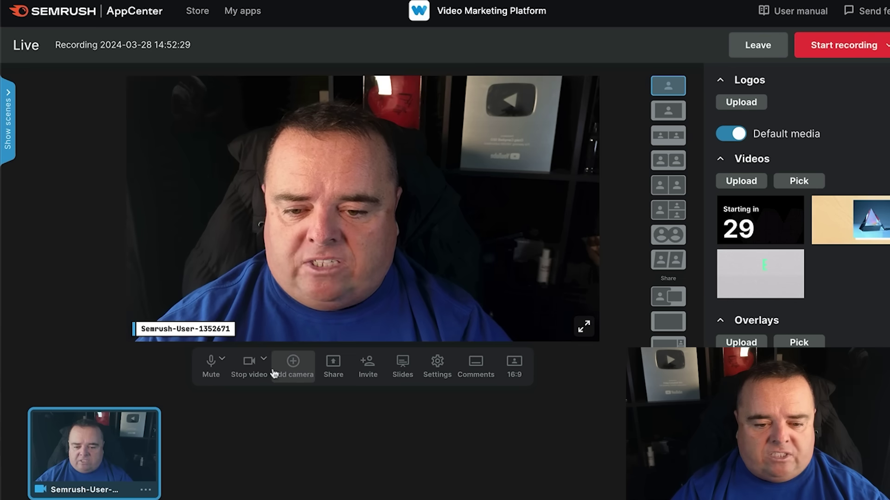
Step: View the cameras available to add and open the recording start options with the optional intro videos
click(290, 373)
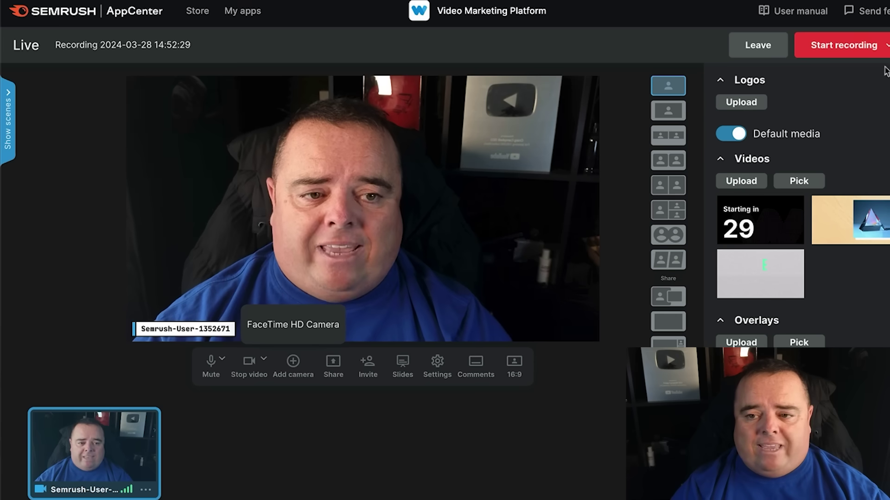
click(880, 52)
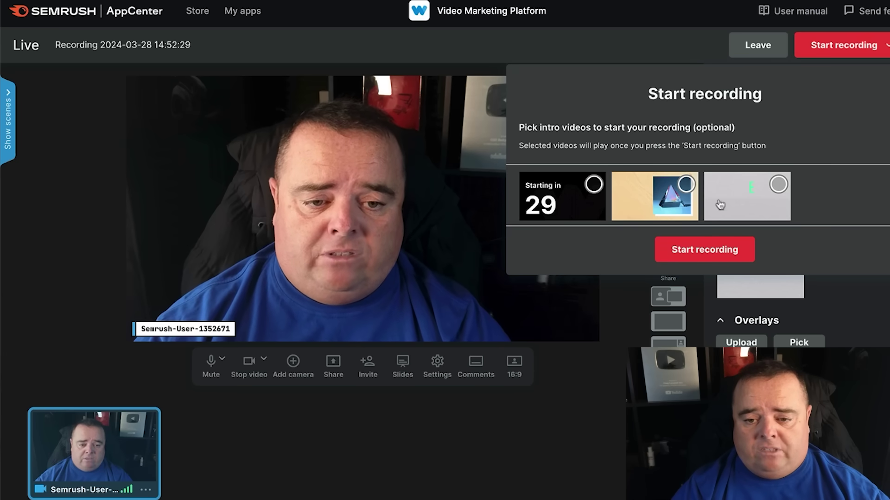
Step: Close the recording start options, try several studio layouts ending on the single full-frame share layout, and review the camera settings
click(620, 53)
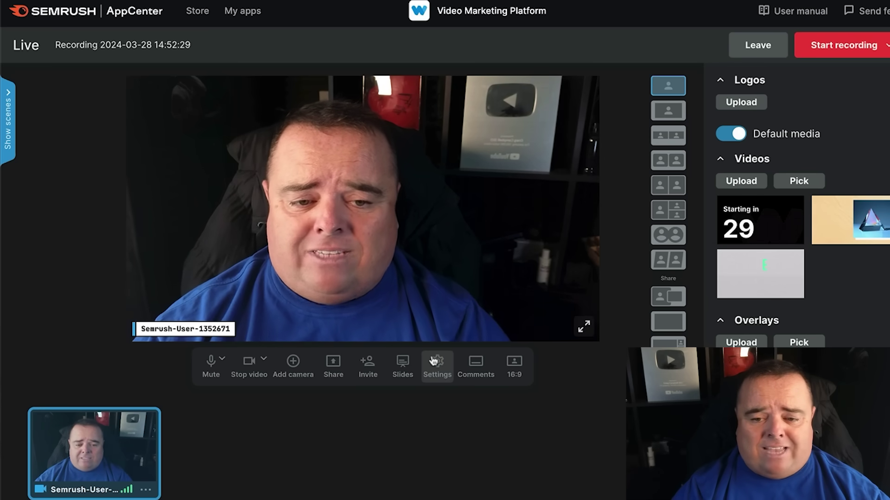
click(668, 111)
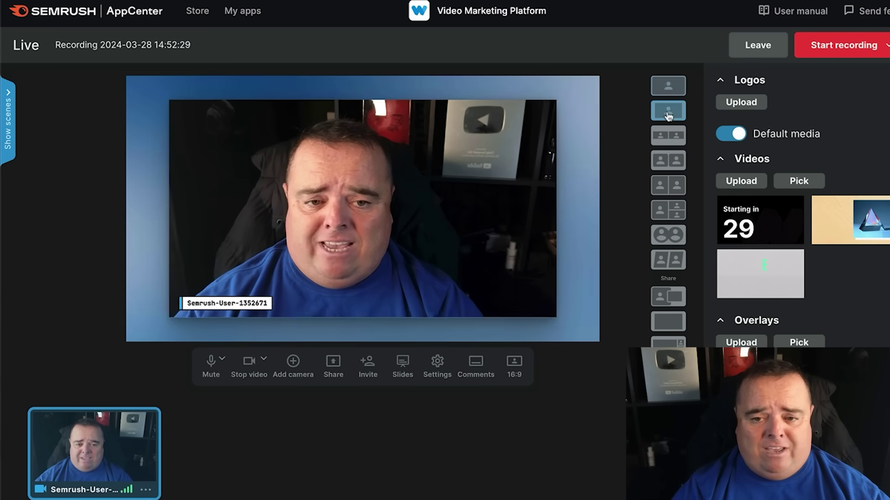
click(668, 142)
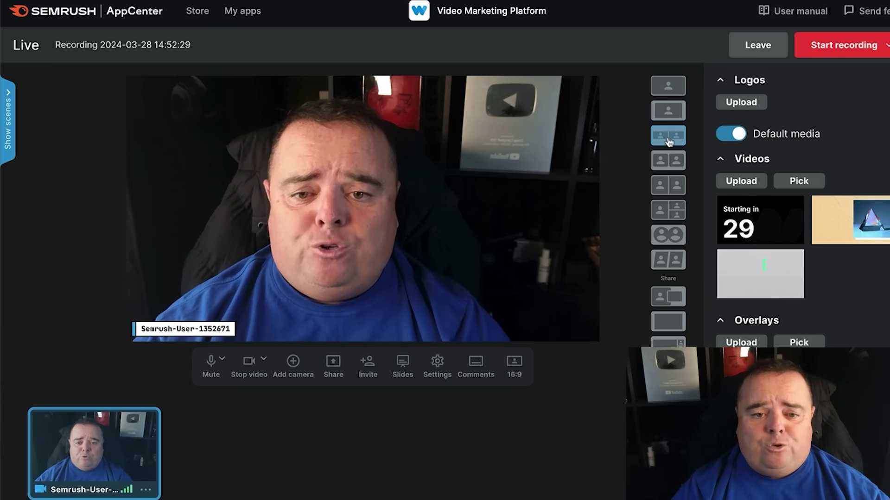
click(677, 209)
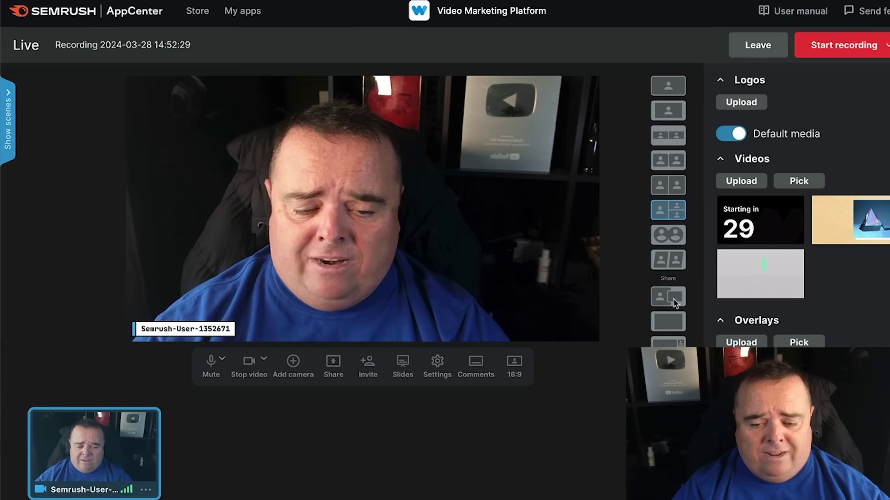
click(671, 327)
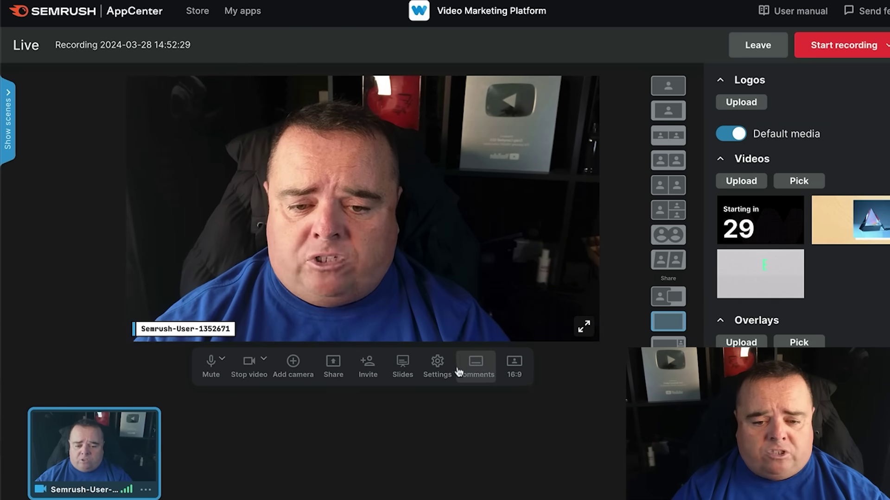
click(441, 369)
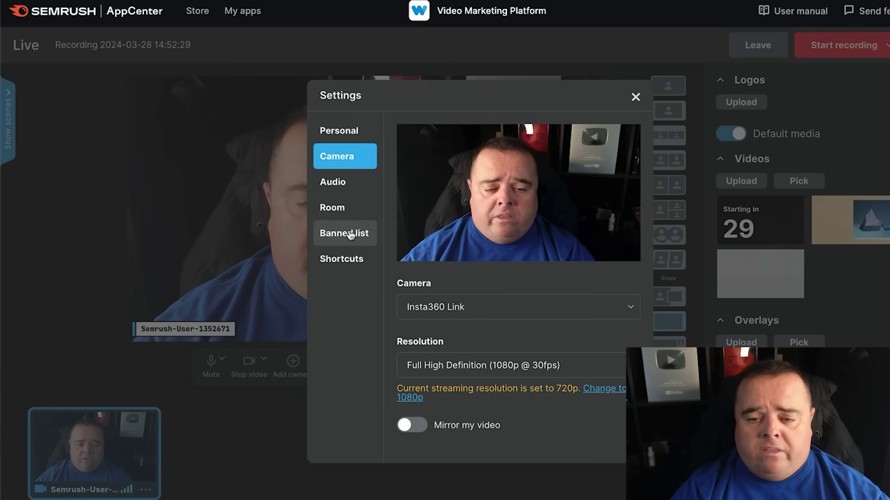
click(635, 99)
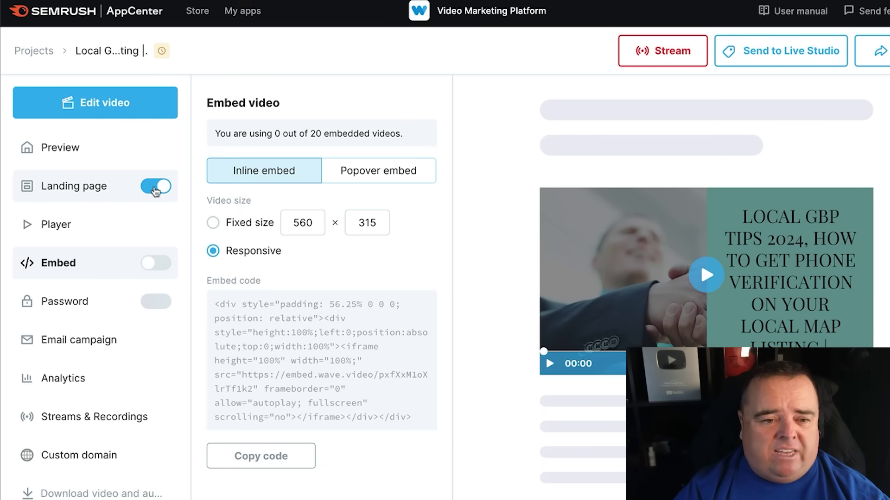
Step: Review the Local GBP Tips video's player and landing page settings, turning the landing page off and on again
click(90, 232)
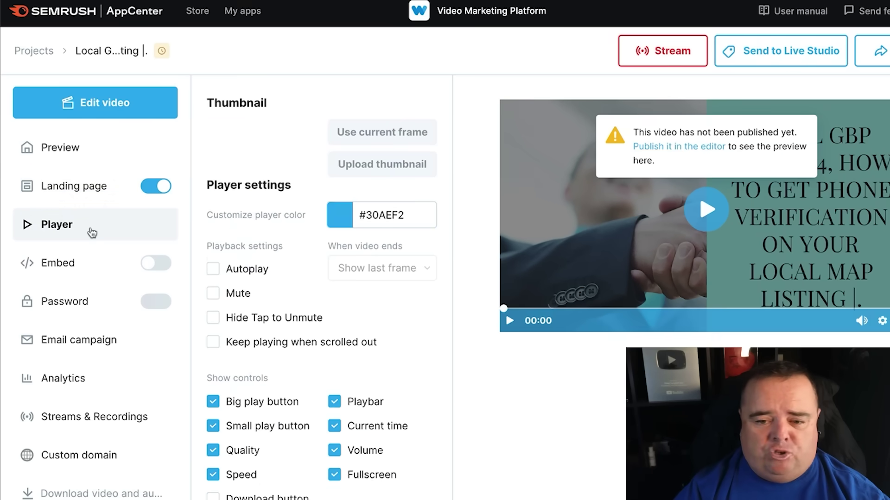
click(87, 187)
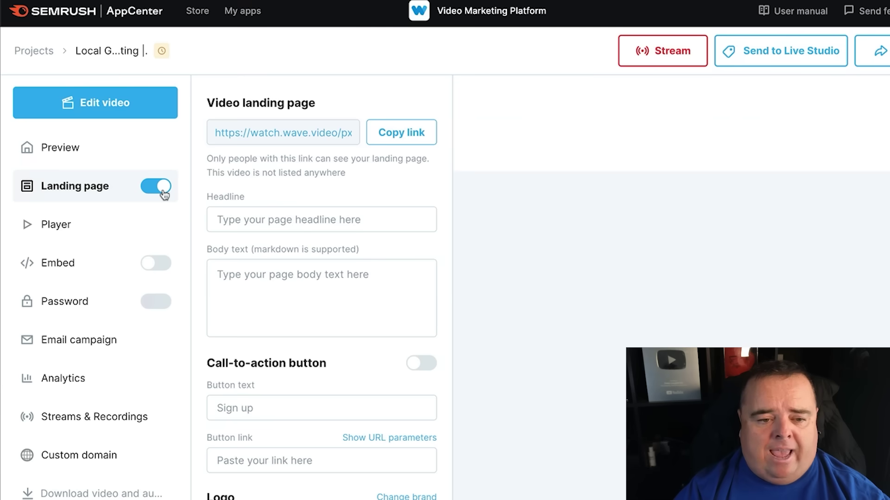
click(162, 187)
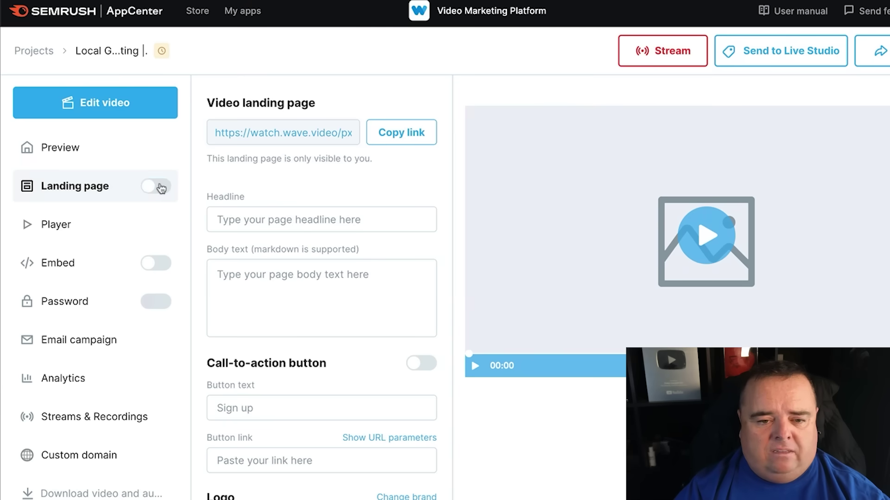
click(161, 187)
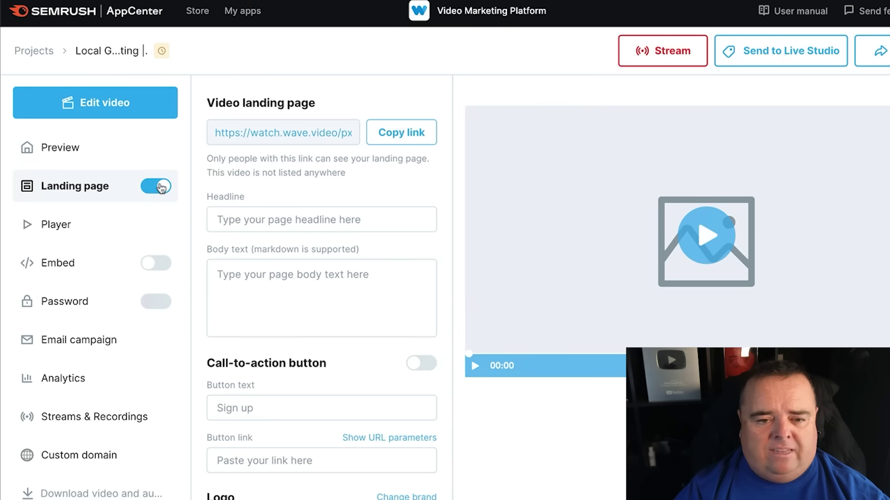
Step: Copy the video landing page's link and open it in a new browser tab
click(384, 139)
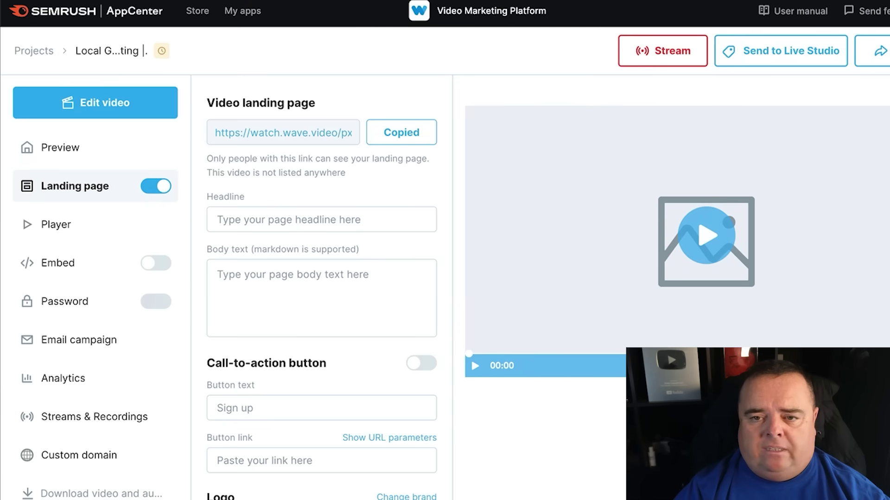
key(ctrl+t)
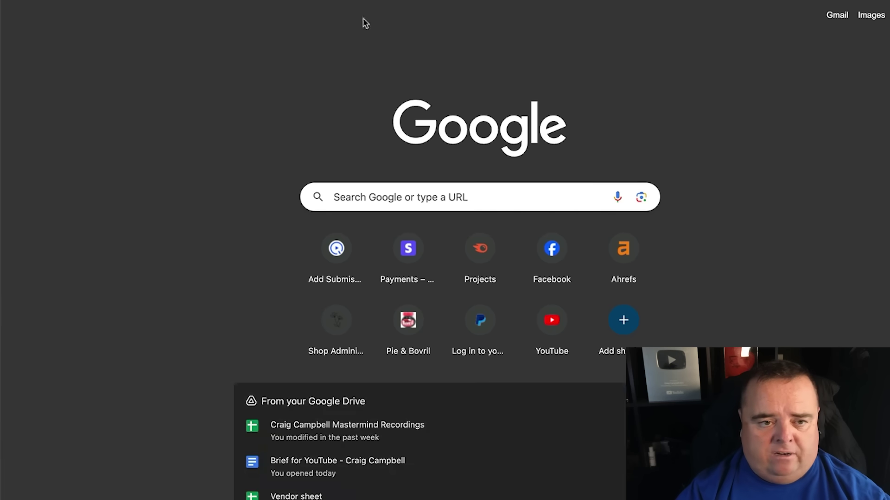
key(ctrl+v)
key(Return)
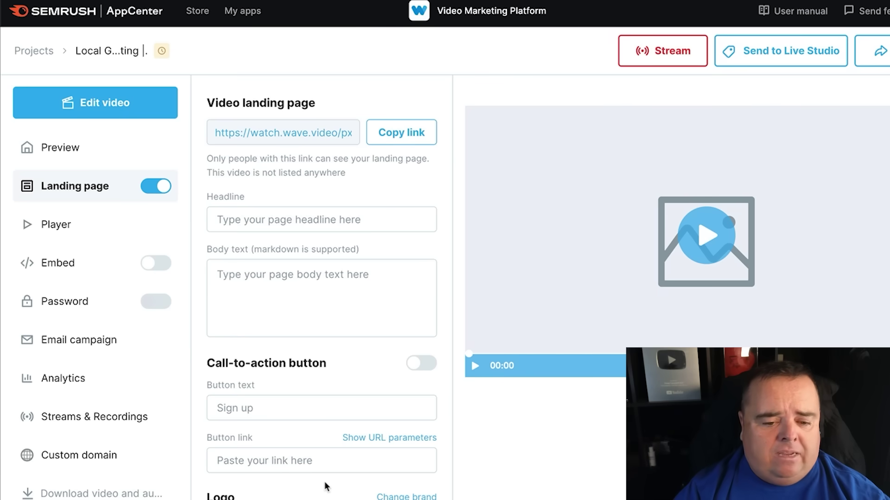
Step: Review the video's embed, password, email campaign, analytics and custom domain settings
drag(325, 482, 348, 15)
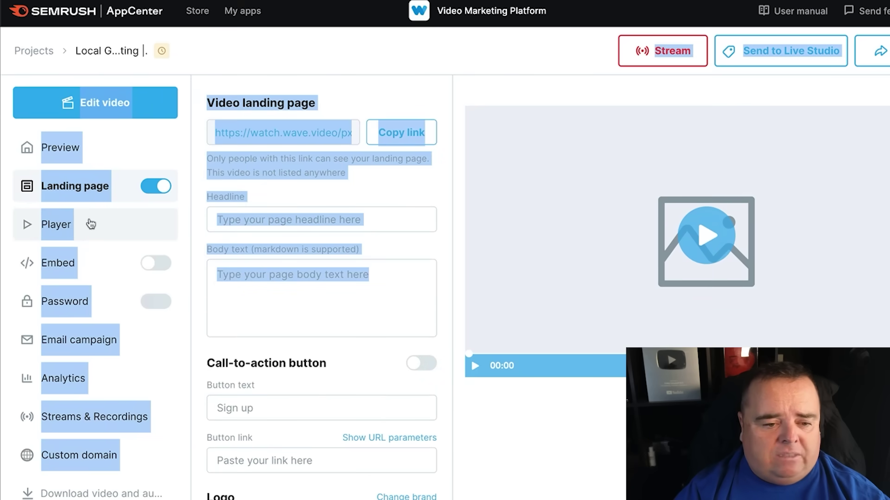
click(79, 263)
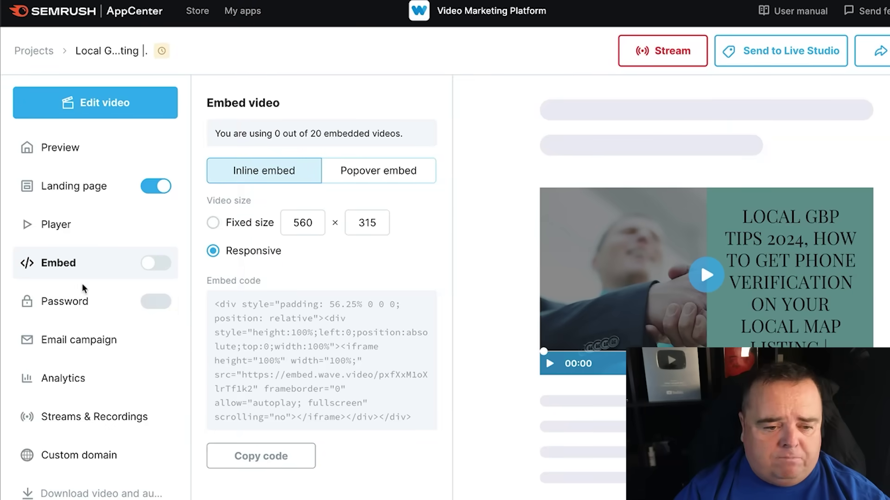
click(90, 308)
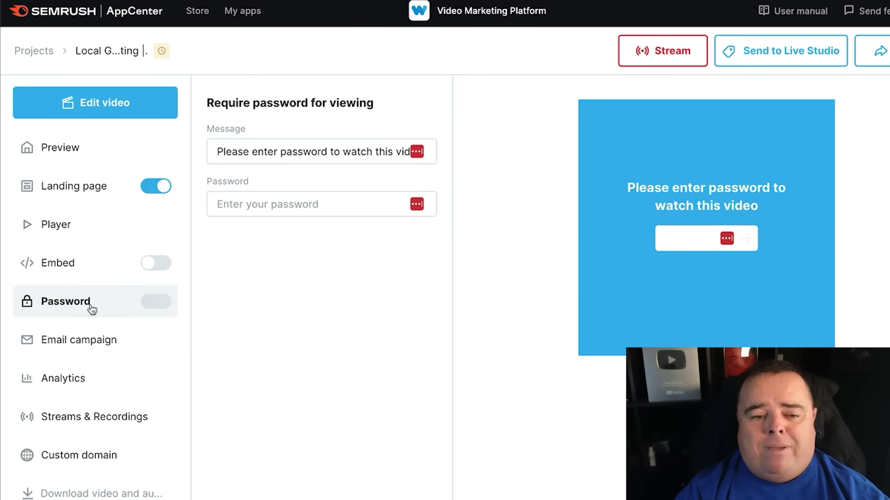
click(99, 352)
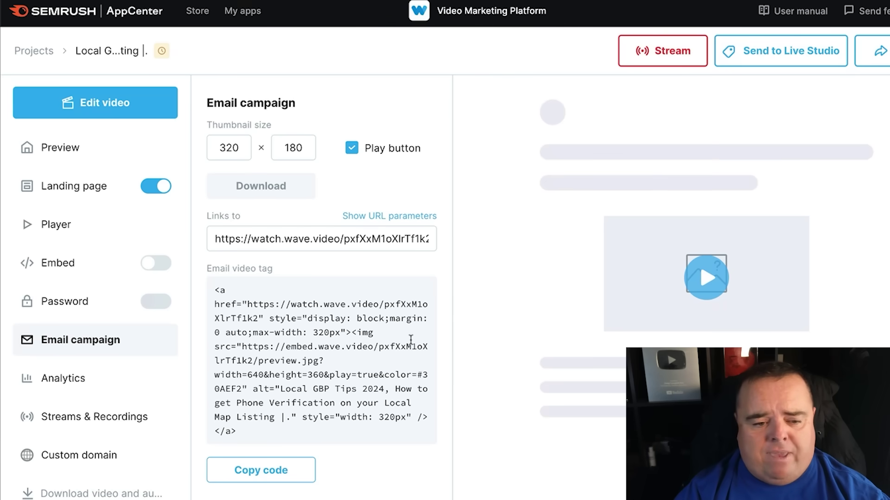
click(92, 386)
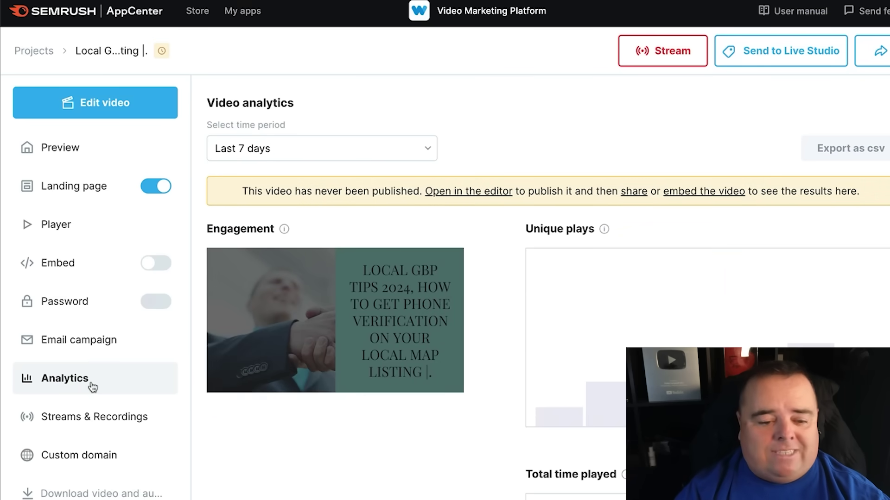
click(120, 430)
click(121, 446)
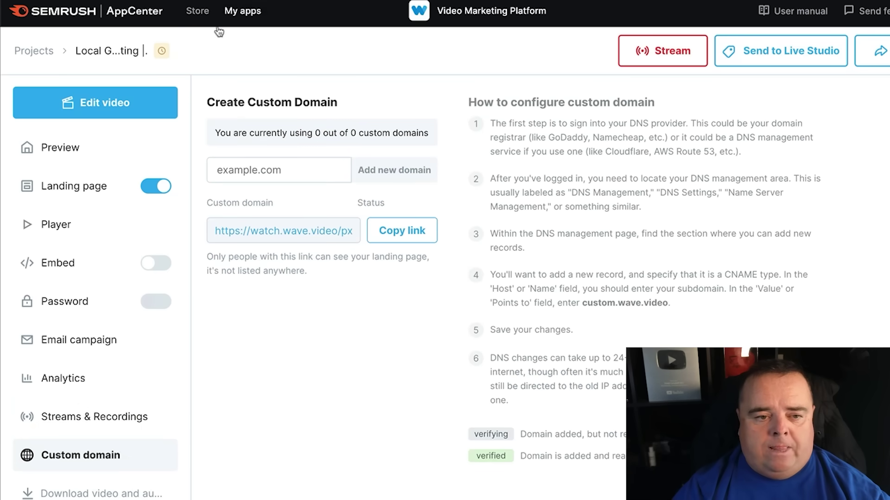
Step: Go back to Projects, view the options for the uploaded video "semrush 1", and return to the Projects list
click(26, 53)
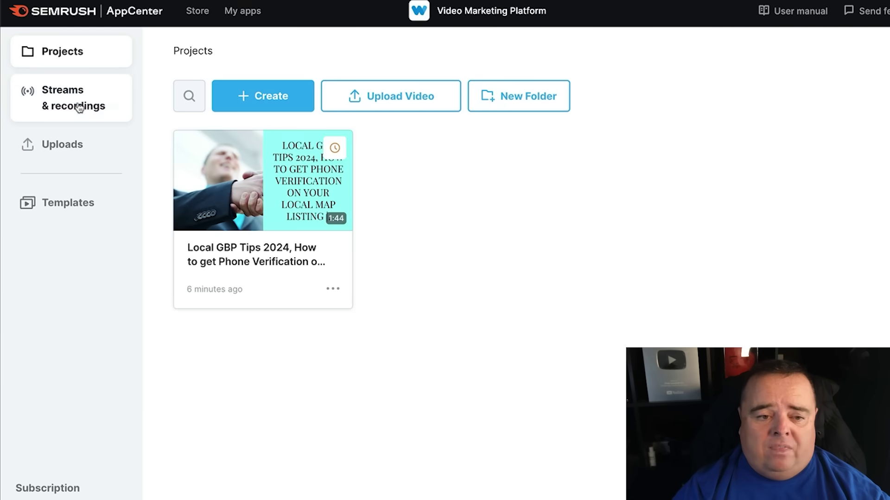
click(83, 148)
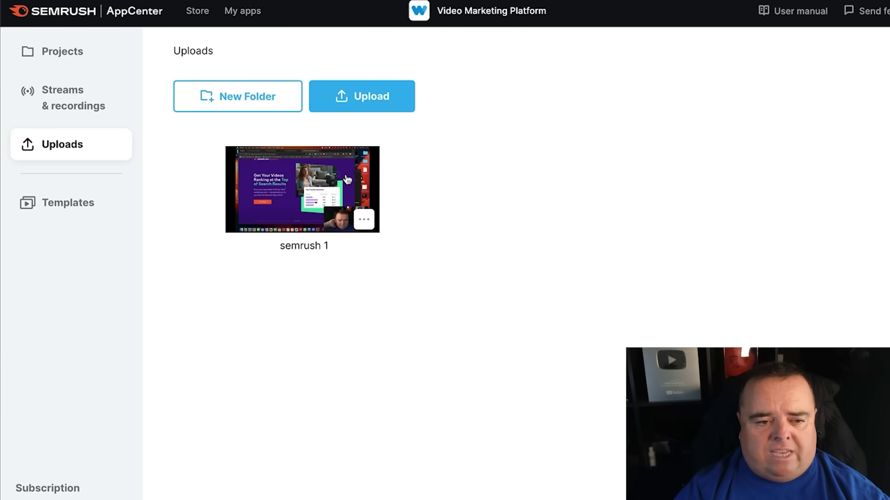
click(364, 219)
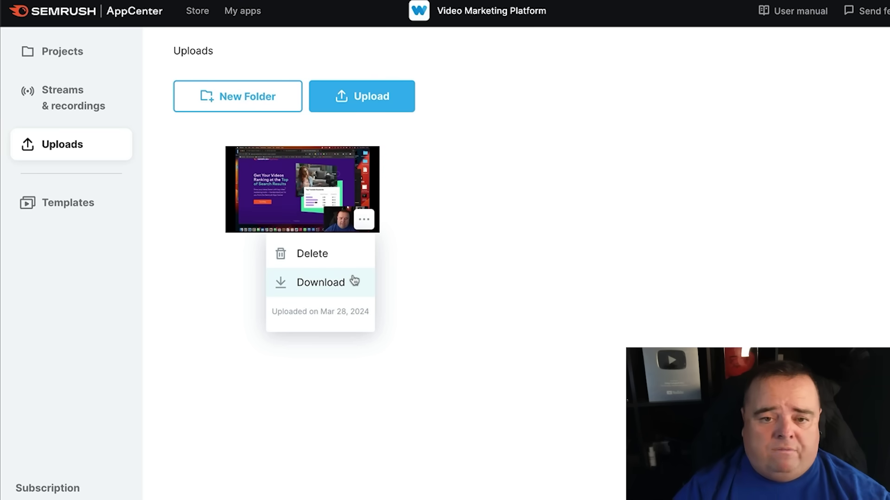
click(71, 52)
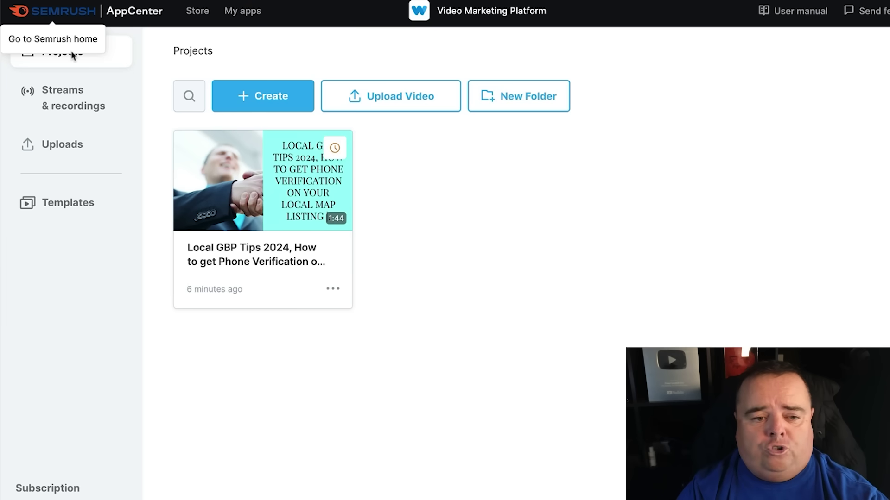